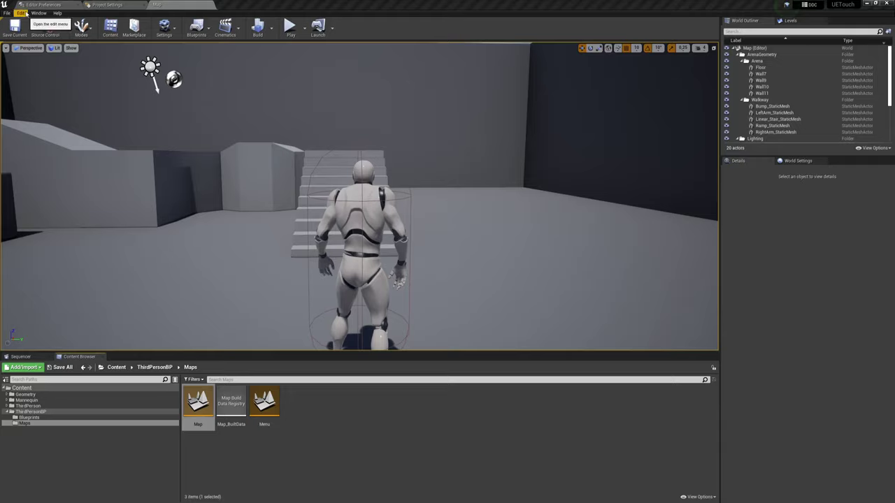
- Open Project Settings from the Edit menu
{"action": "left_click", "coordinate": [21, 13]}
{"action": "left_click", "coordinate": [42, 116]}
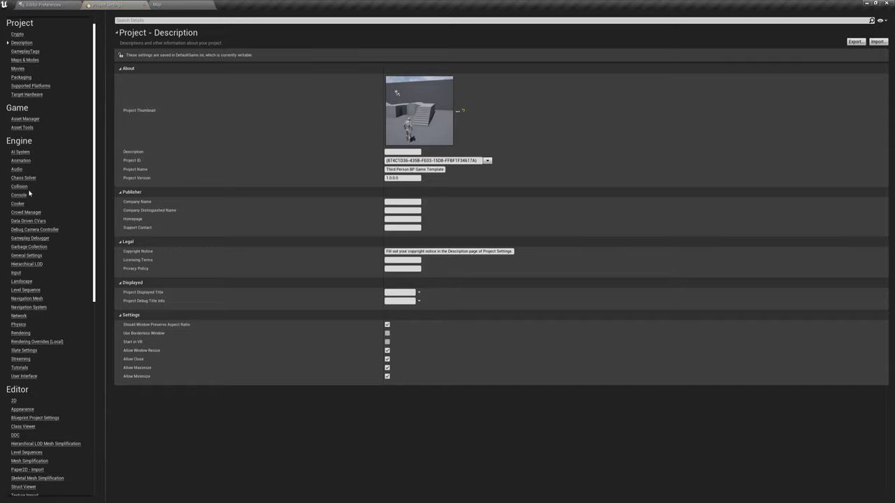
- On Engine - Input, enable Always Show Touch Interface and open the Default Touch Interface choices
{"action": "left_click", "coordinate": [19, 274]}
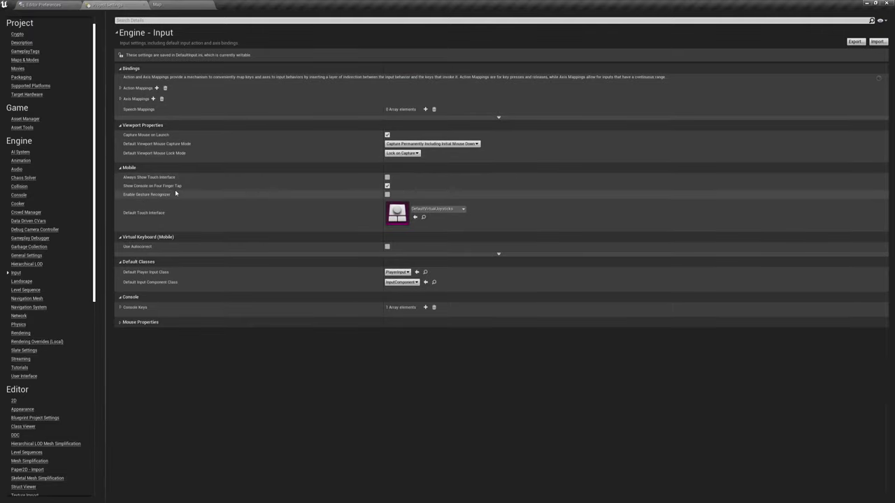
{"action": "mouse_move", "coordinate": [136, 181]}
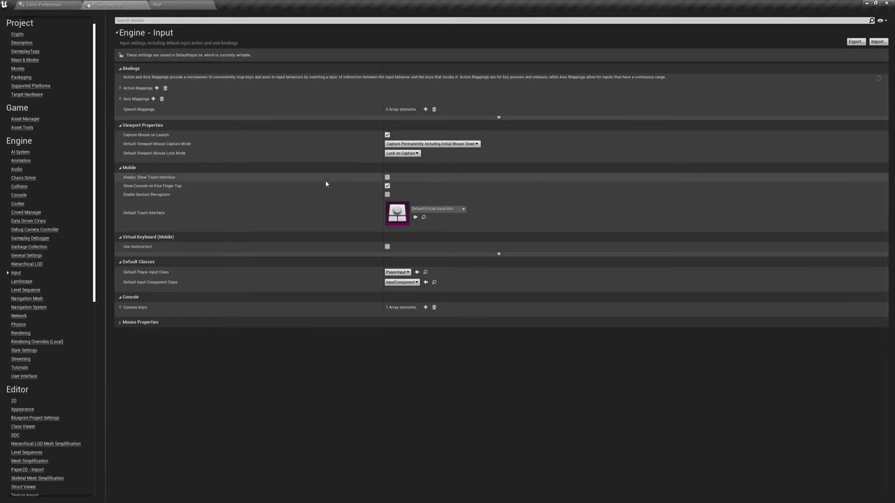
{"action": "left_click", "coordinate": [387, 178]}
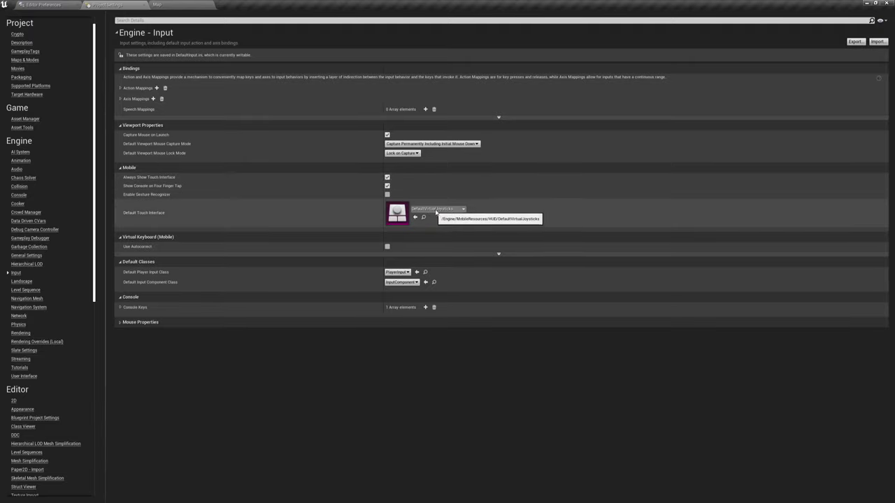
{"action": "left_click", "coordinate": [433, 209]}
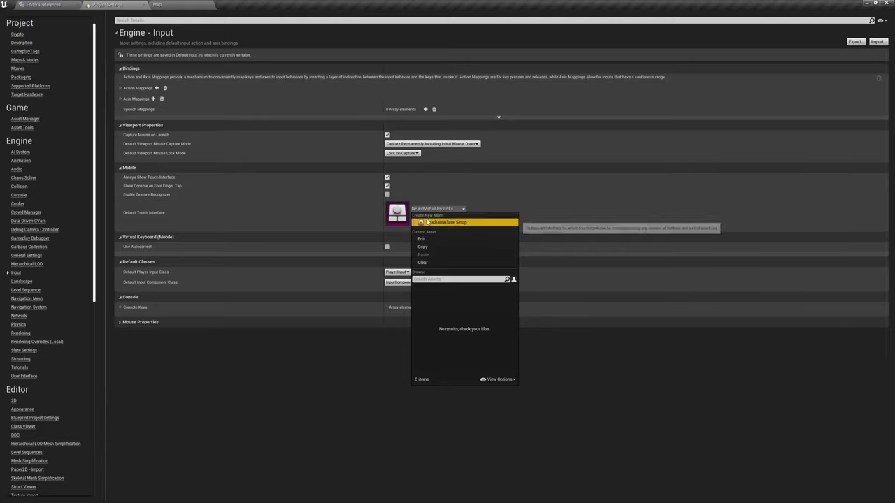
- Create a Touch Interface Setup asset named TouchInterface in /Game as the default touch interface
{"action": "left_click", "coordinate": [441, 222]}
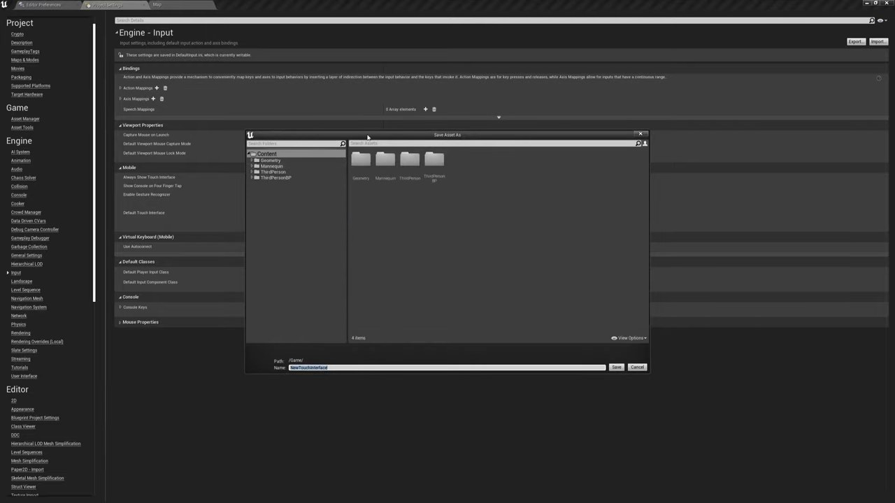
{"action": "left_click_drag", "start_coordinate": [395, 135], "coordinate": [377, 144]}
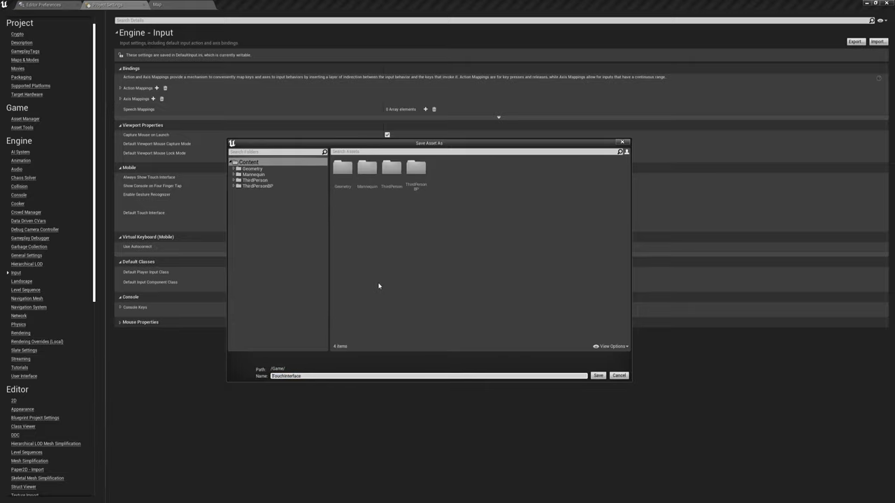
{"action": "left_click", "coordinate": [599, 377]}
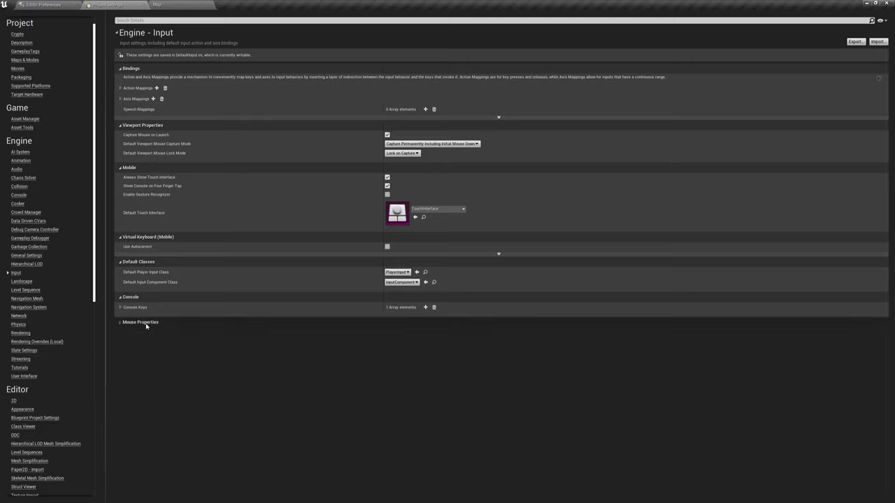
- Enable Use Mouse for Touch under Mouse Properties and go back to the Map editor
{"action": "left_click", "coordinate": [122, 323]}
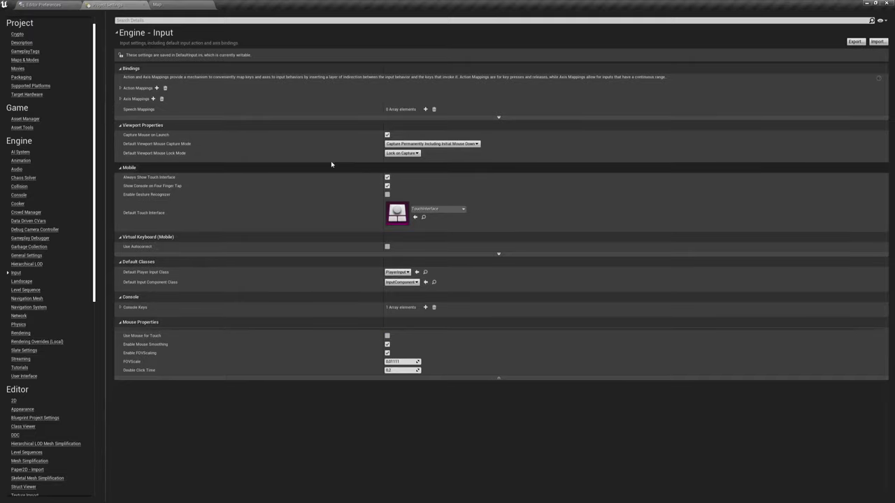
{"action": "left_click", "coordinate": [388, 337]}
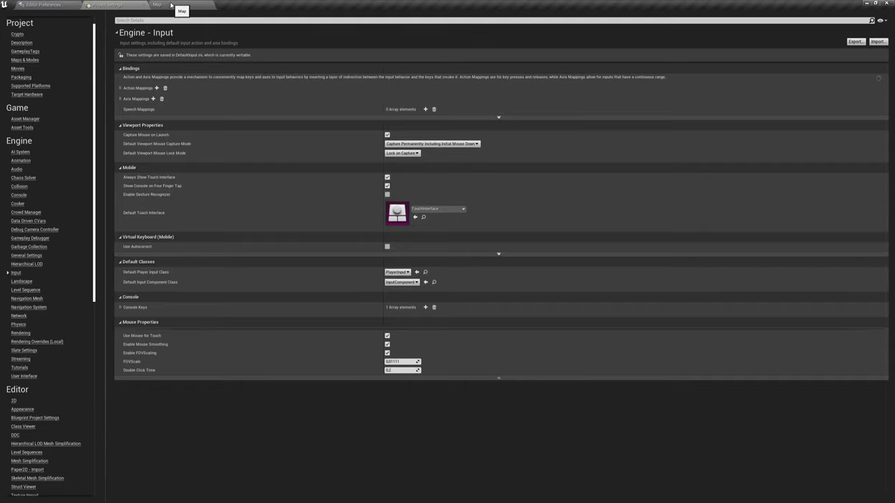
{"action": "left_click", "coordinate": [162, 8]}
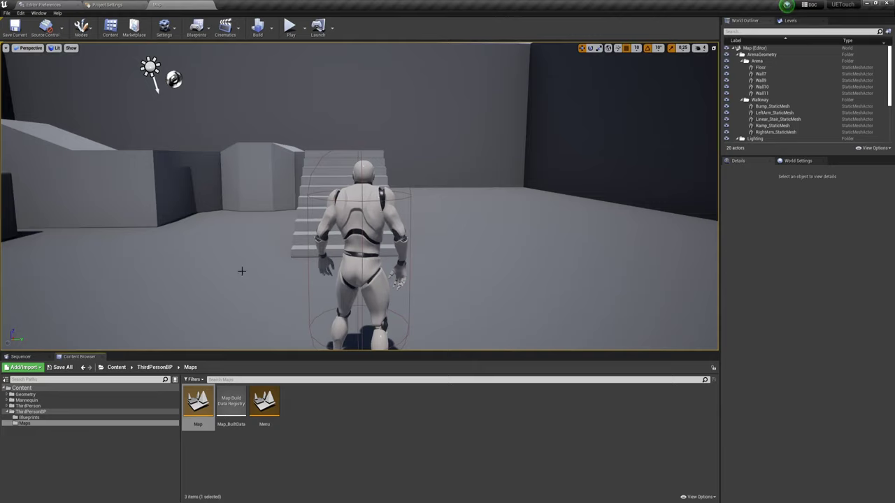
- Open the TouchInterface asset from the top-level Content folder in the Content Browser
{"action": "left_click", "coordinate": [355, 410]}
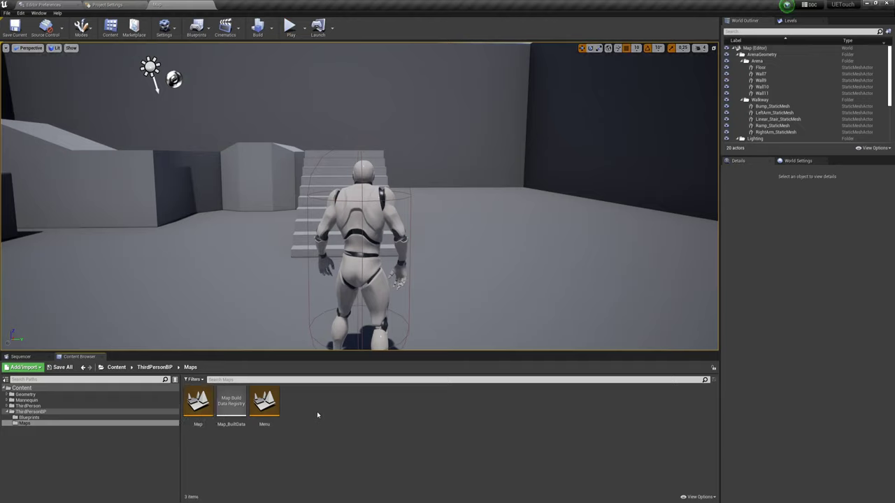
{"action": "left_click", "coordinate": [116, 367]}
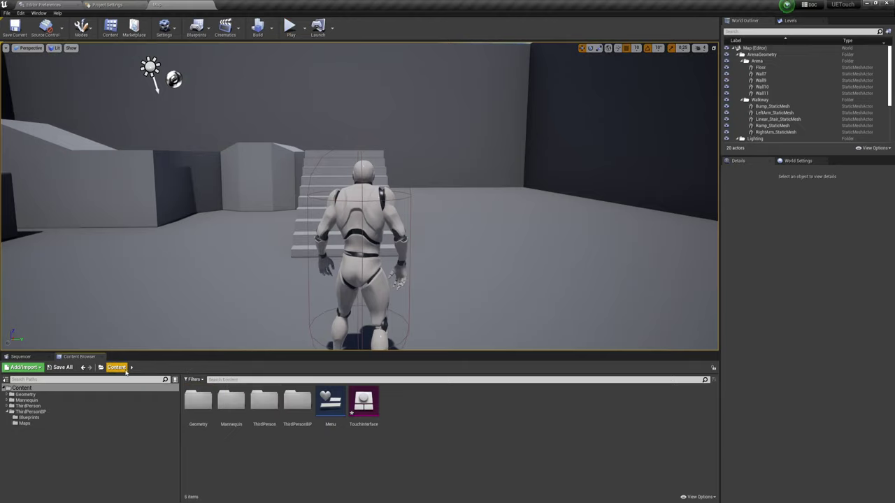
{"action": "double_click", "coordinate": [363, 404]}
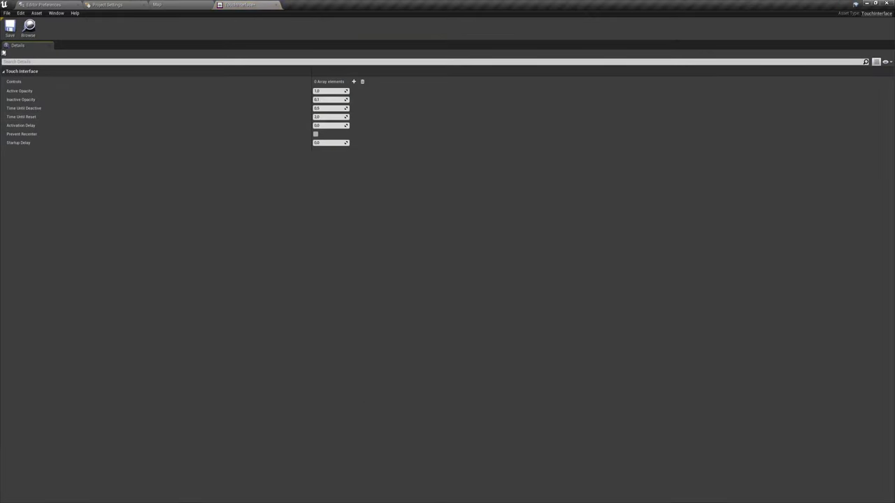
- Add control element 0 to TouchInterface, expand it, and browse Image 1 textures without choosing one
{"action": "left_click", "coordinate": [353, 82]}
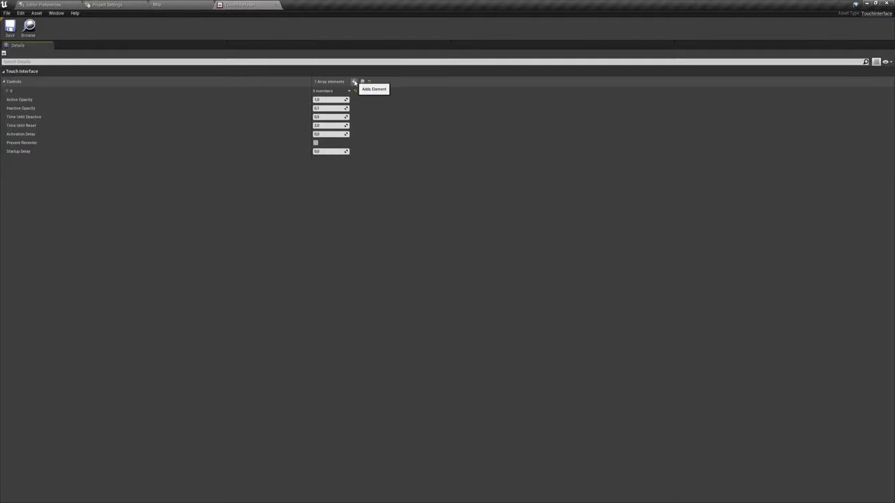
{"action": "left_click", "coordinate": [8, 91]}
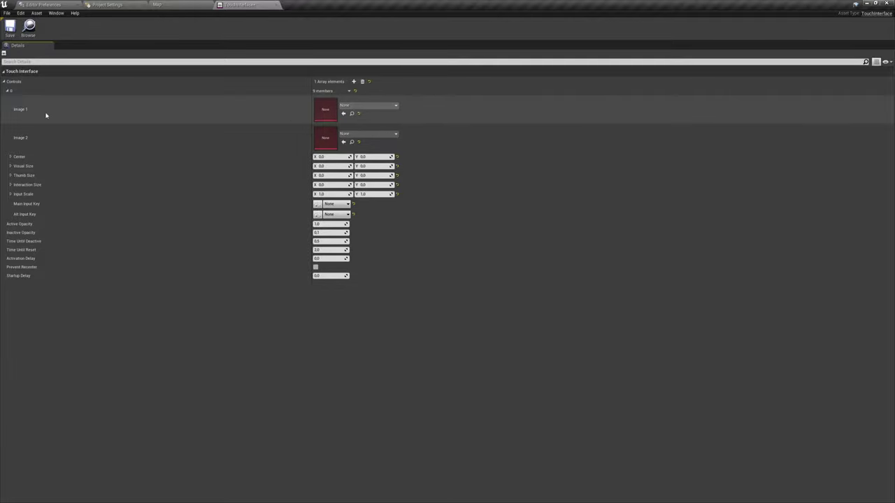
{"action": "left_click", "coordinate": [362, 107]}
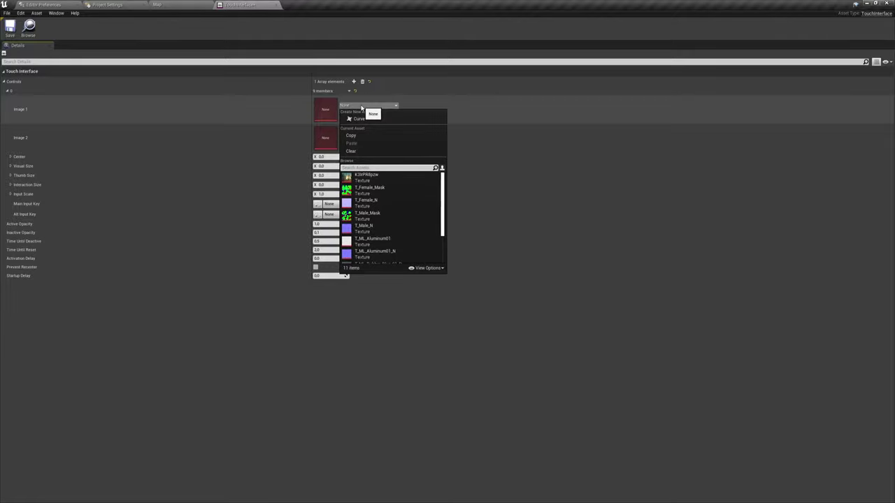
{"action": "left_click", "coordinate": [271, 161]}
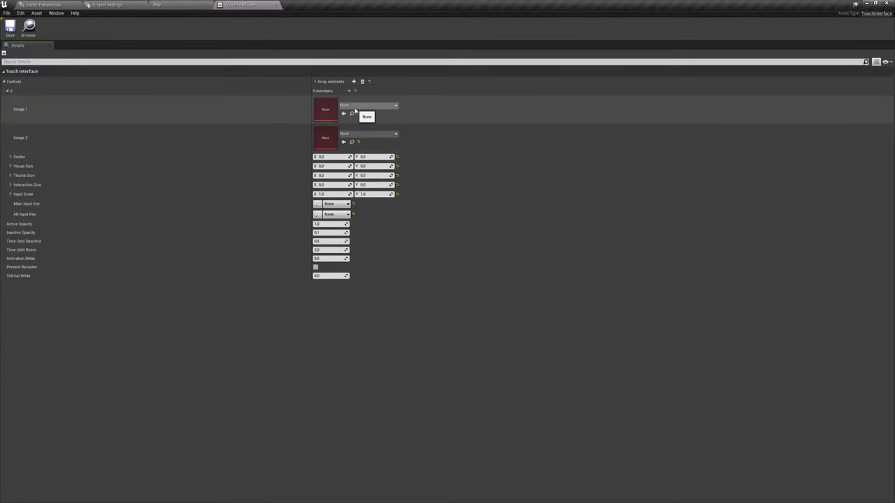
{"action": "left_click", "coordinate": [109, 5]}
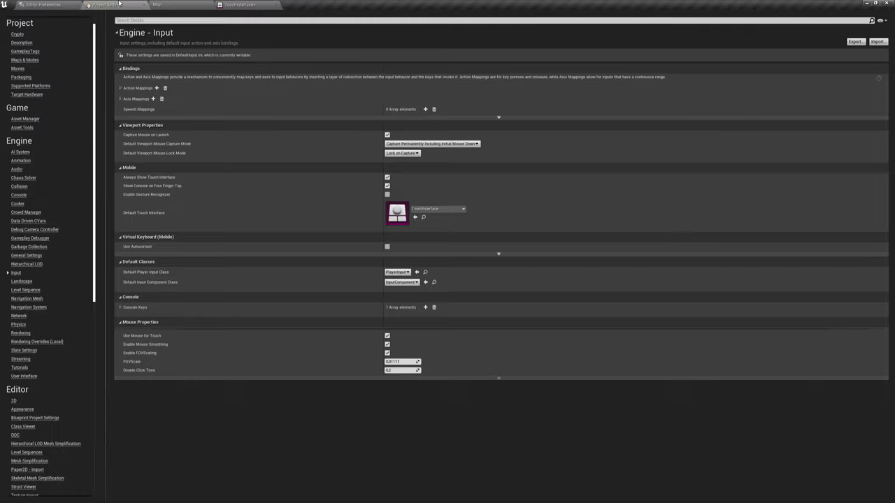
{"action": "left_click", "coordinate": [156, 5]}
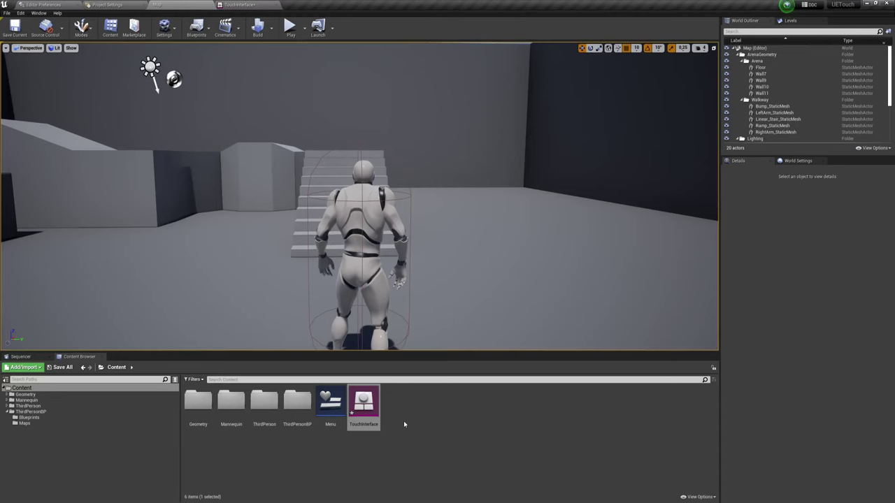
- Import Joy01, Joy02 and Joy03 PNG images from D:/TEMP into /Game
{"action": "right_click", "coordinate": [422, 425]}
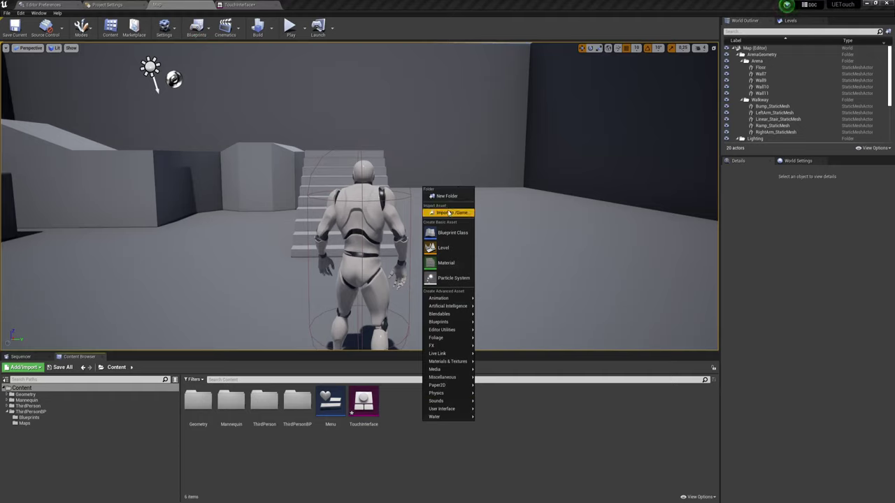
{"action": "left_click", "coordinate": [449, 211]}
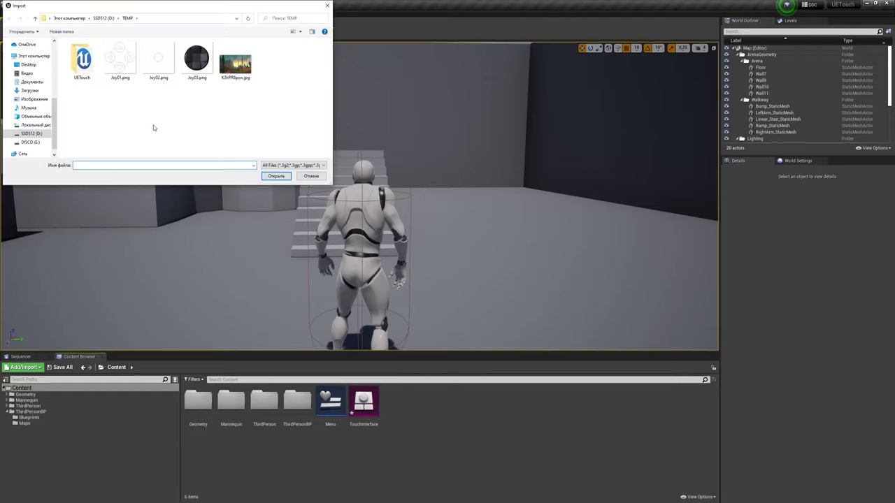
{"action": "left_click_drag", "start_coordinate": [111, 95], "coordinate": [207, 63]}
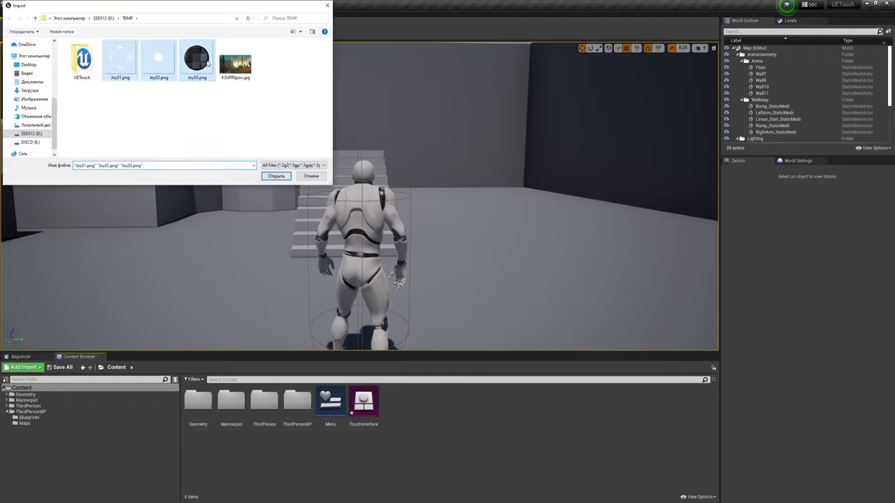
{"action": "left_click", "coordinate": [277, 176]}
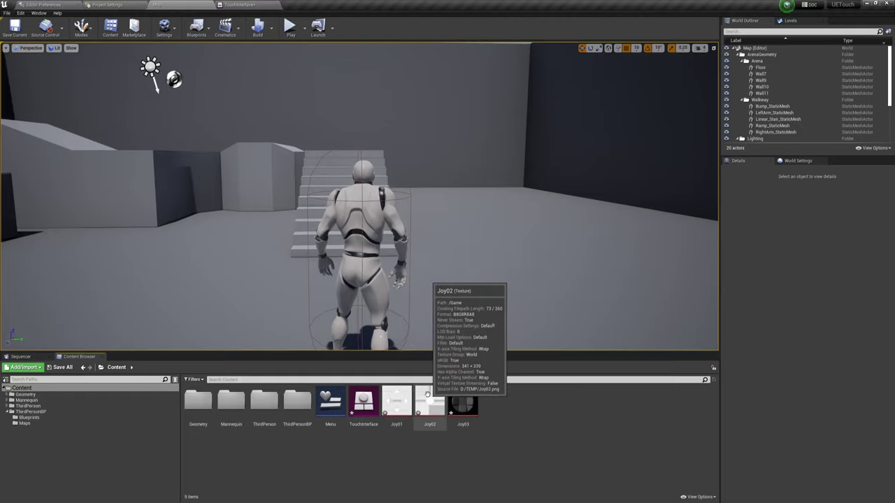
- Set the touch control's Image 1 to the Joy02 texture
{"action": "left_click", "coordinate": [236, 4]}
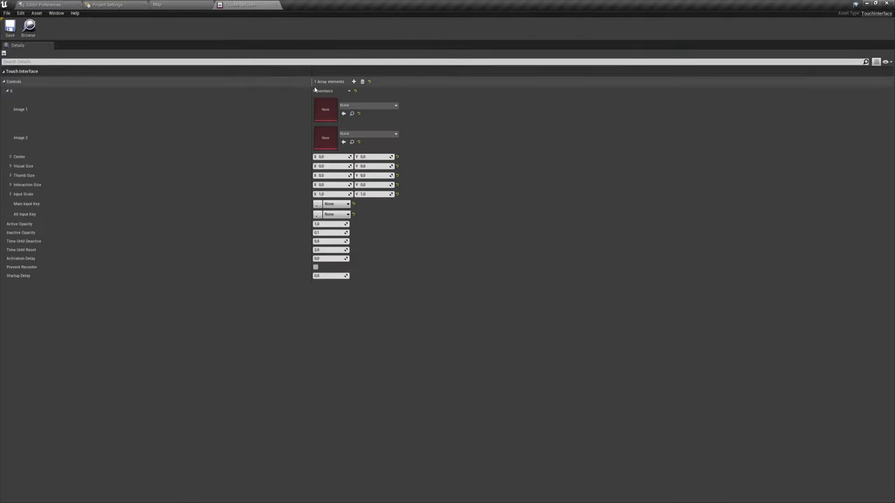
{"action": "left_click", "coordinate": [173, 4]}
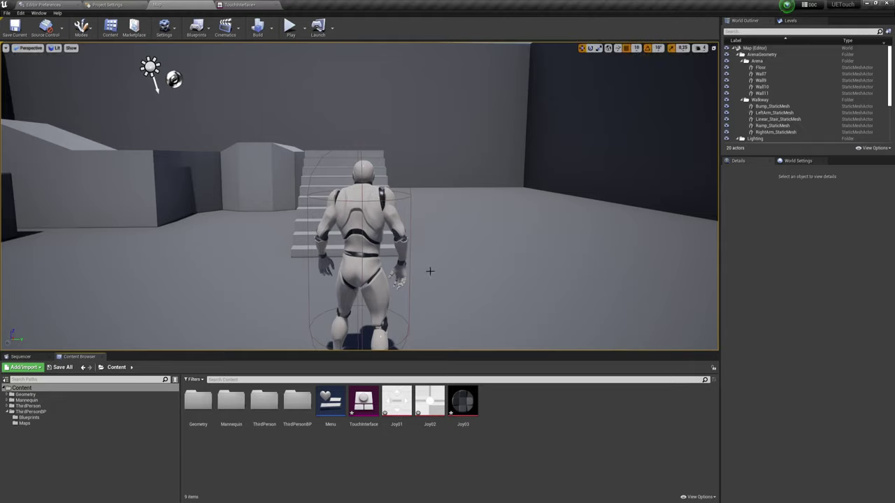
{"action": "left_click", "coordinate": [250, 4]}
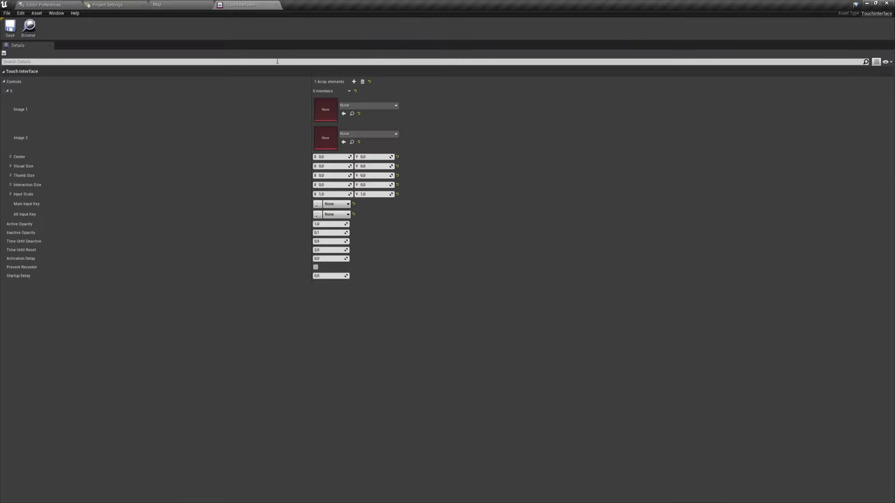
{"action": "left_click", "coordinate": [343, 114]}
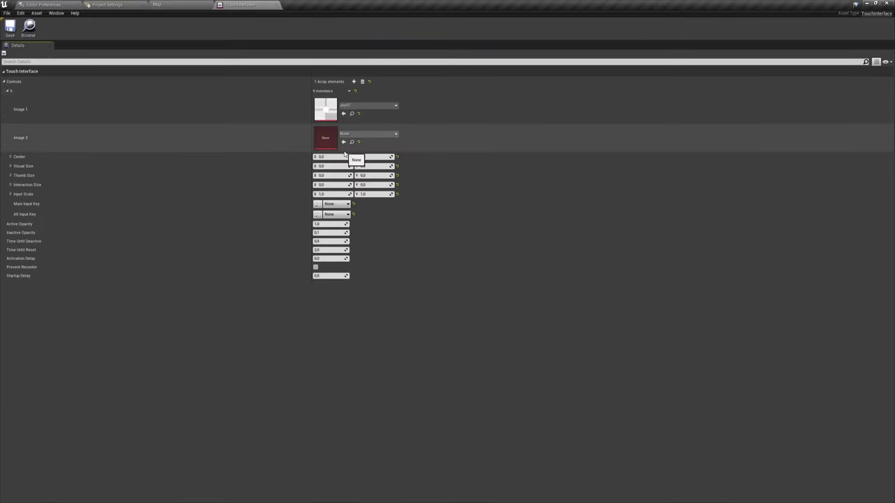
- Assign the selected Joy01 texture as the control's Image 2
{"action": "left_click", "coordinate": [156, 4]}
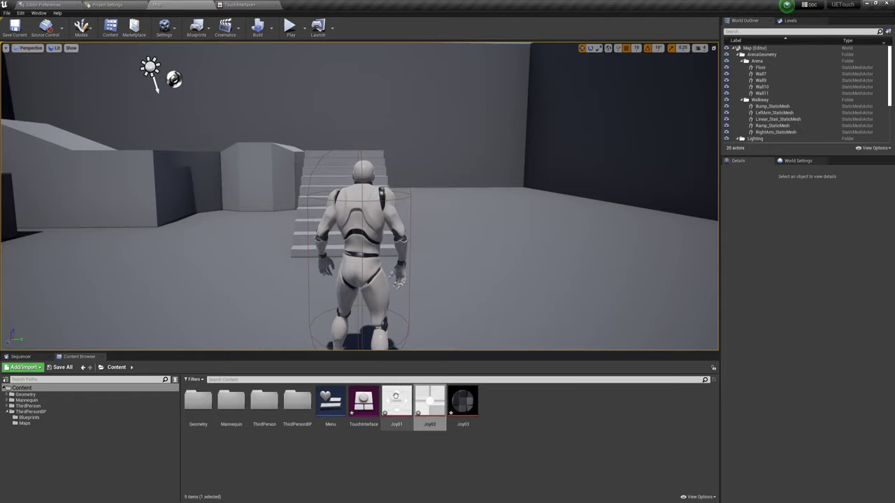
{"action": "left_click", "coordinate": [397, 404]}
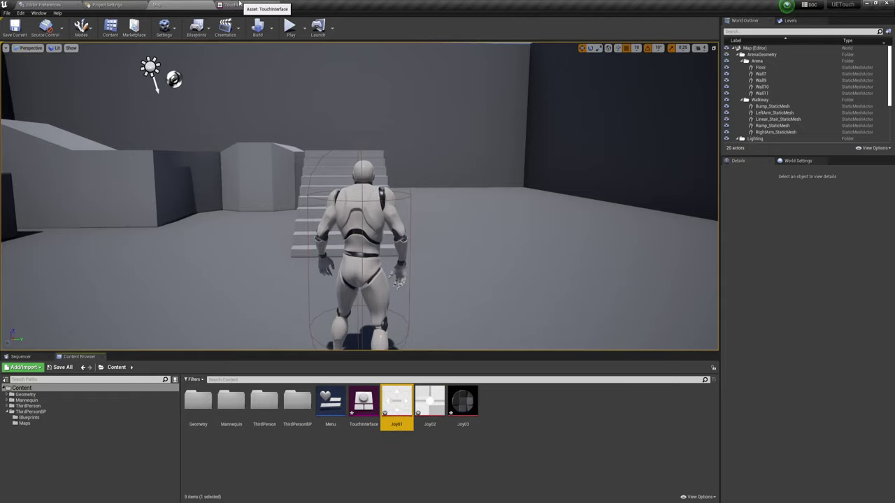
{"action": "left_click", "coordinate": [245, 5]}
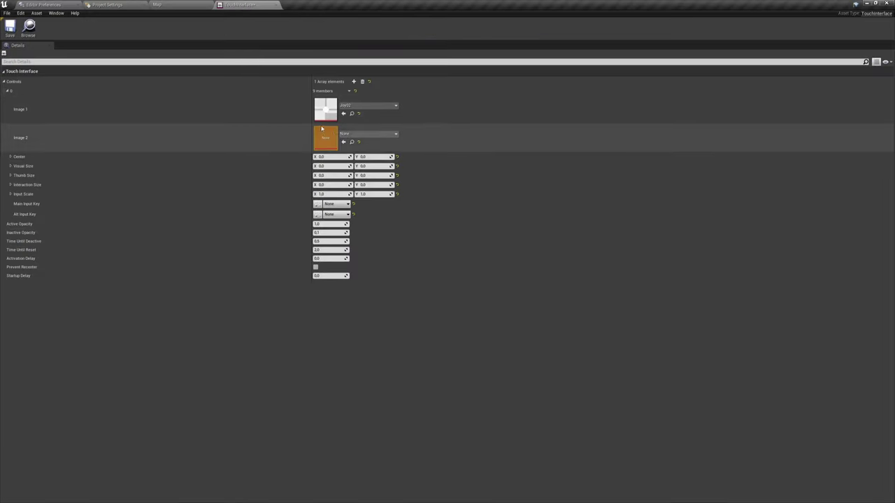
{"action": "left_click", "coordinate": [343, 141]}
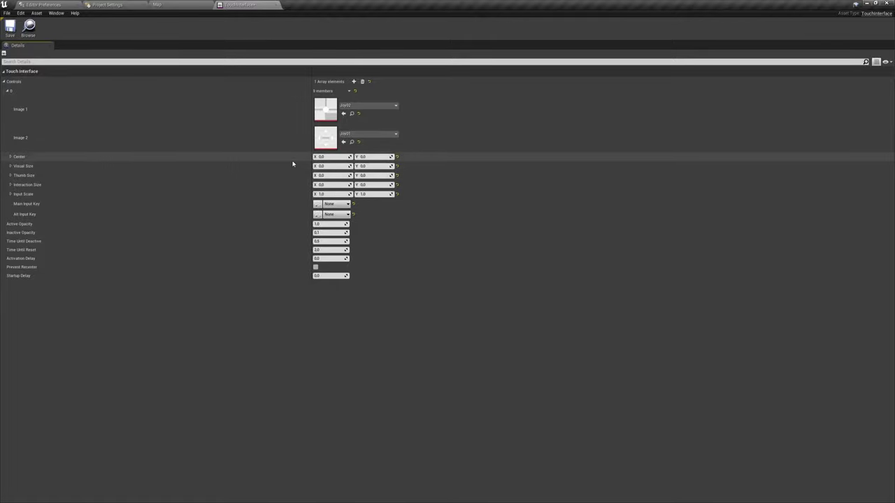
{"action": "left_click", "coordinate": [172, 5]}
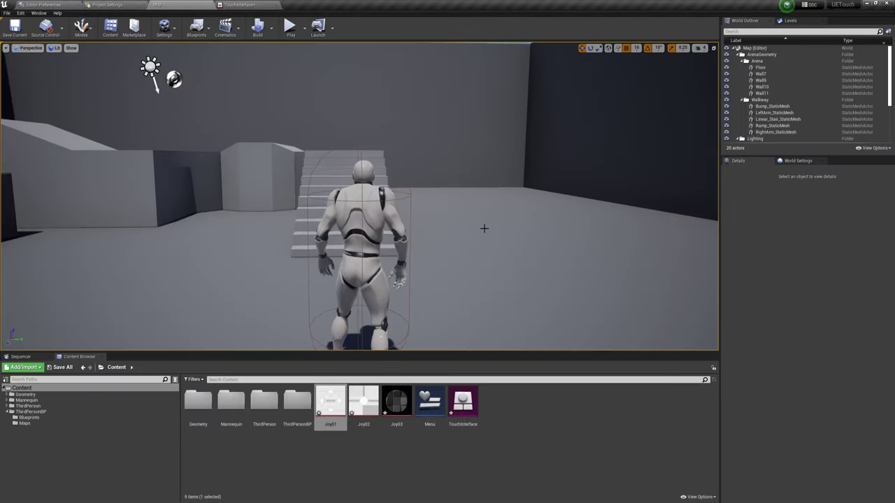
{"action": "left_click", "coordinate": [239, 6]}
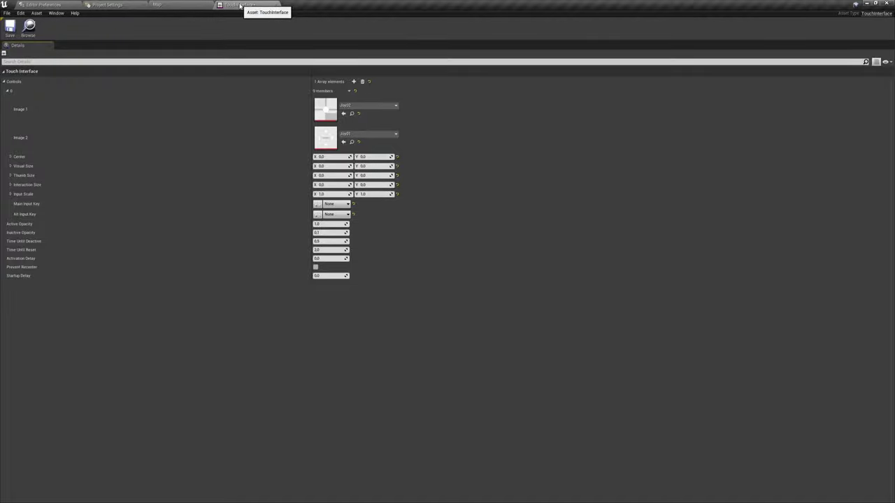
- Set the joystick Center to X 200, Y -200
{"action": "left_click", "coordinate": [11, 157]}
{"action": "left_click", "coordinate": [10, 158]}
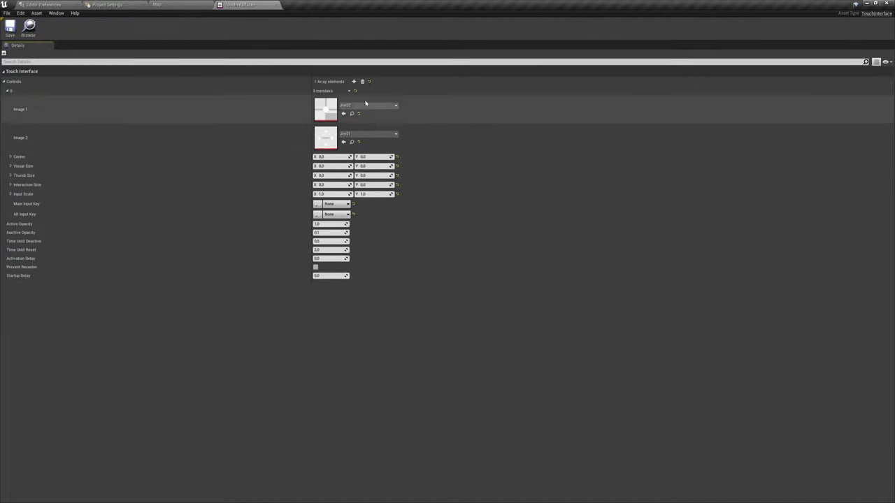
{"action": "left_click", "coordinate": [324, 156]}
{"action": "type", "text": "200"}
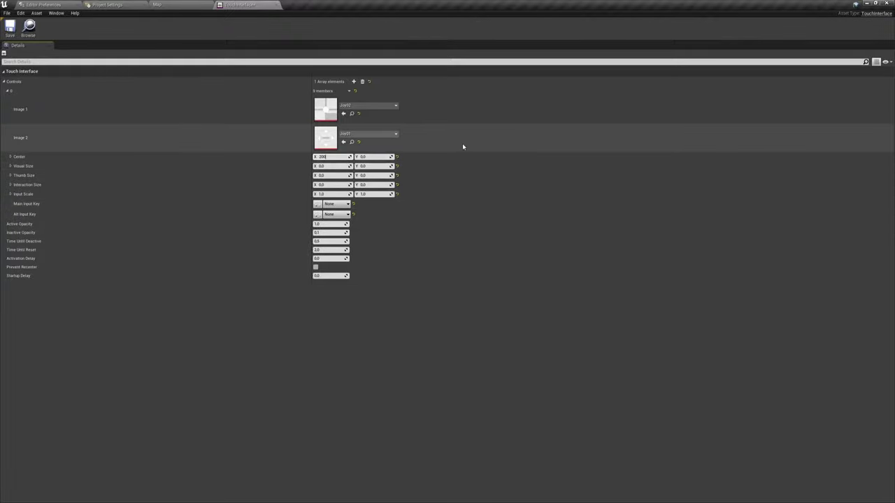
{"action": "left_click", "coordinate": [371, 157]}
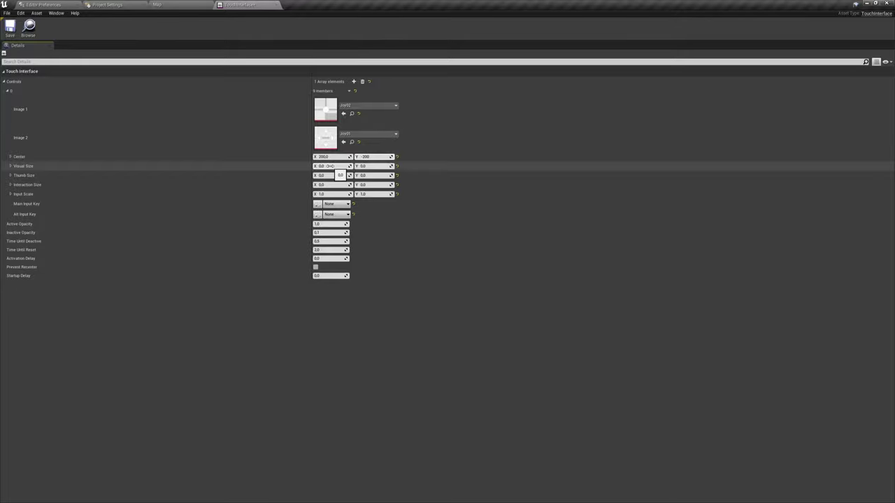
- Set Visual Size 200/200, Thumb Size 150/150, Interaction Size 96/96, and save TouchInterface
{"action": "left_click", "coordinate": [341, 168]}
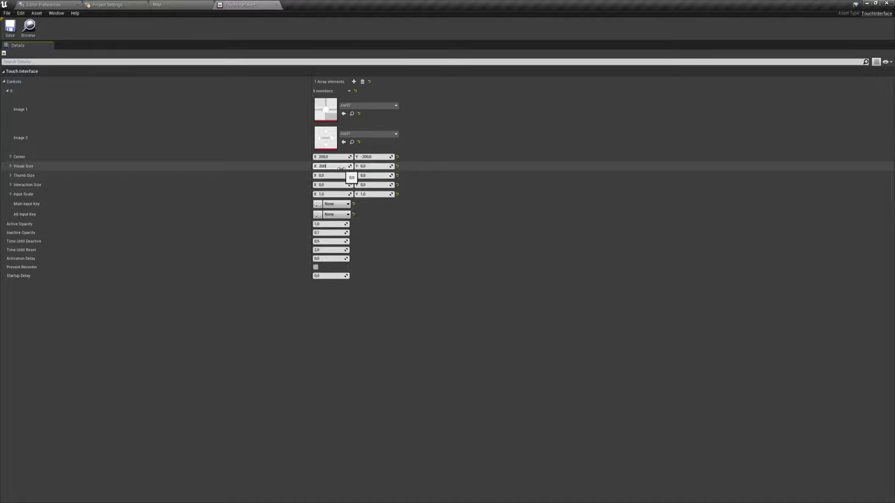
{"action": "left_click", "coordinate": [367, 166]}
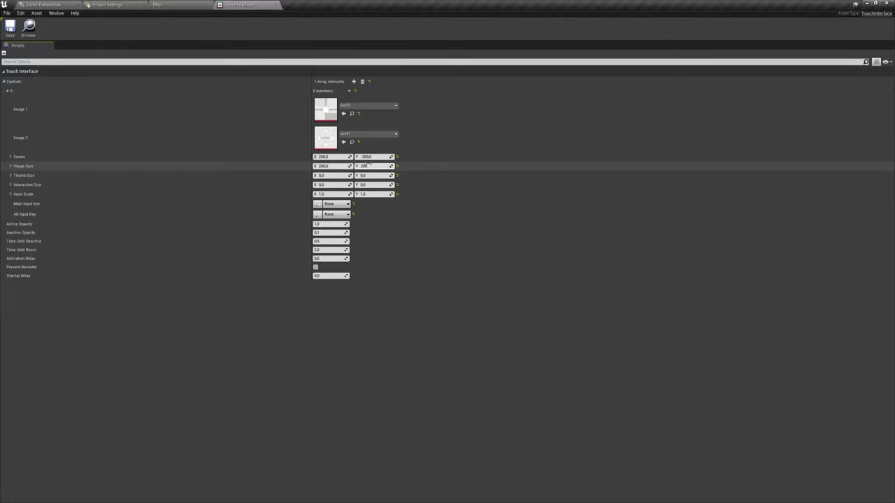
{"action": "left_click", "coordinate": [326, 175]}
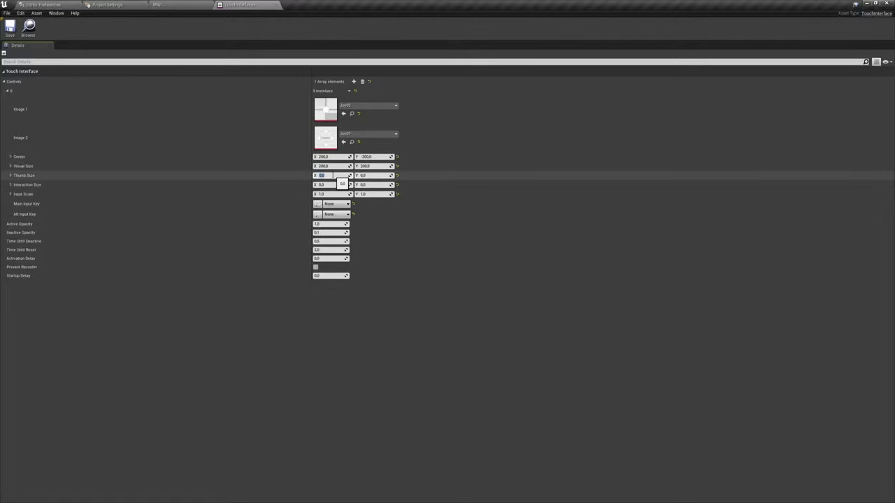
{"action": "left_click", "coordinate": [364, 175]}
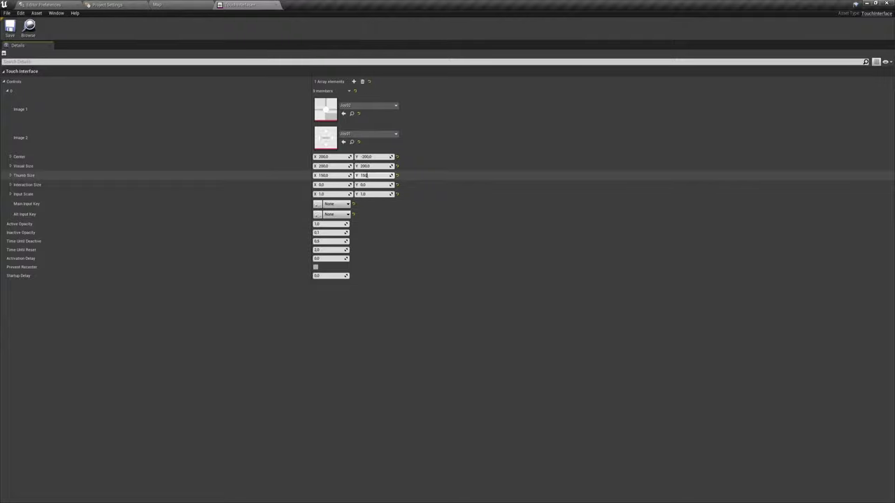
{"action": "key", "text": "Tab"}
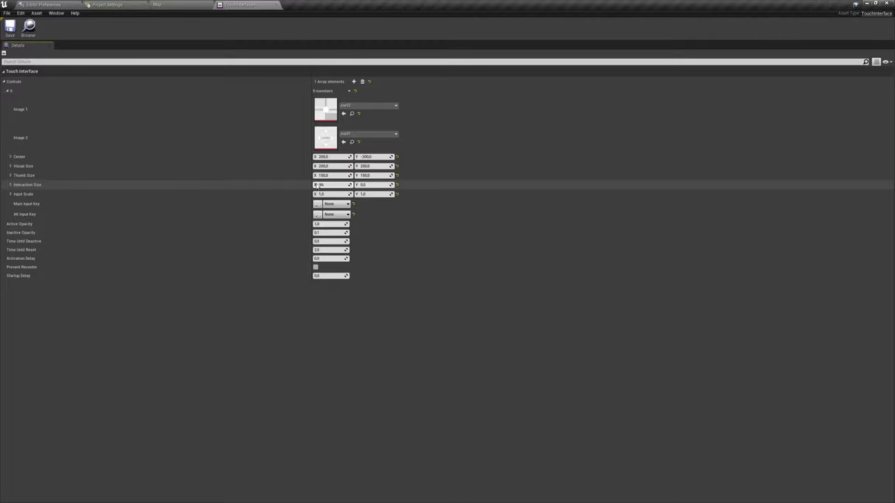
{"action": "left_click", "coordinate": [372, 184]}
{"action": "key", "text": "Return"}
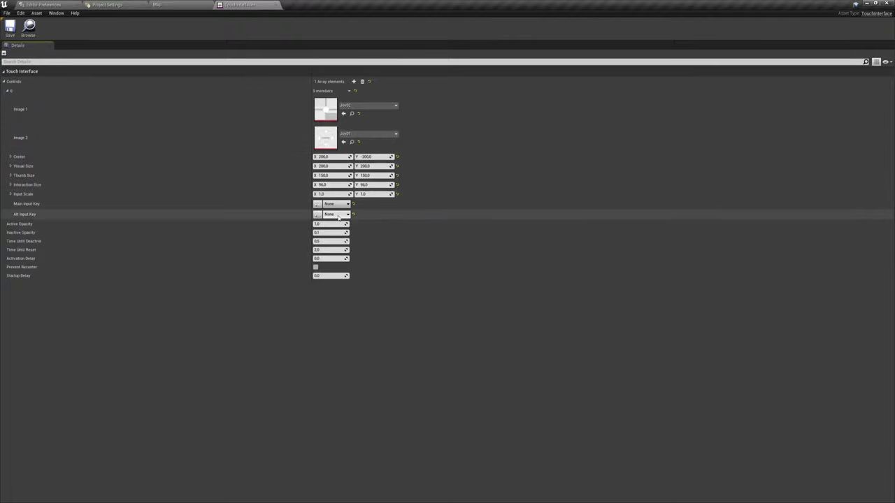
{"action": "left_click", "coordinate": [10, 29]}
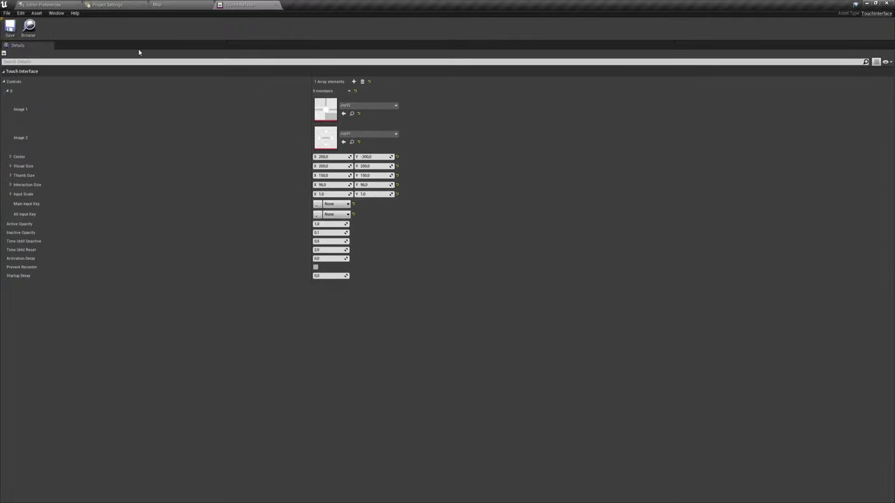
- Play the level in a New Editor Window (PIE)
{"action": "left_click", "coordinate": [164, 7]}
{"action": "left_click", "coordinate": [305, 32]}
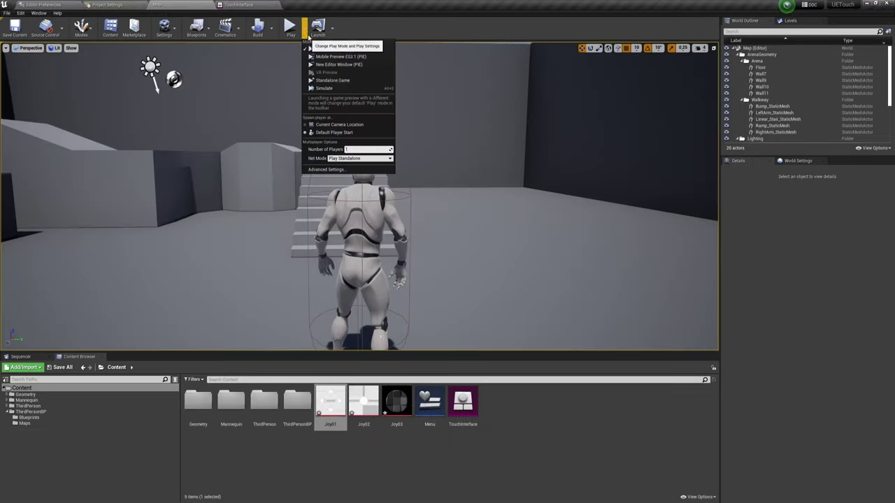
{"action": "left_click", "coordinate": [378, 64]}
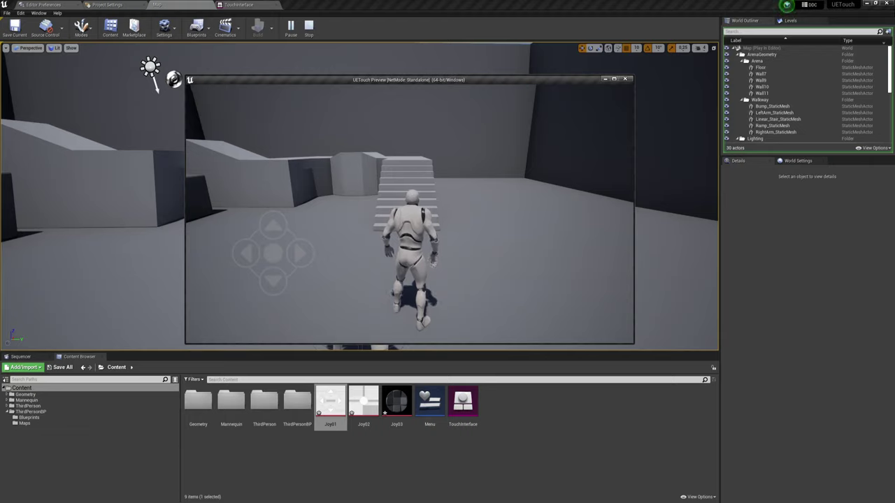
- Run and jump the character toward the stairs, then stop the play test with Esc
{"action": "key", "text": "w"}
{"action": "key", "text": "space"}
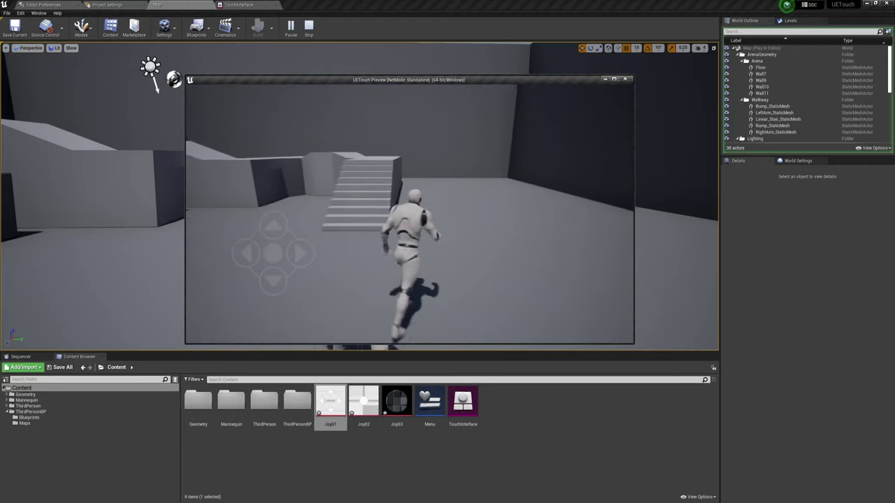
{"action": "key", "text": "Escape"}
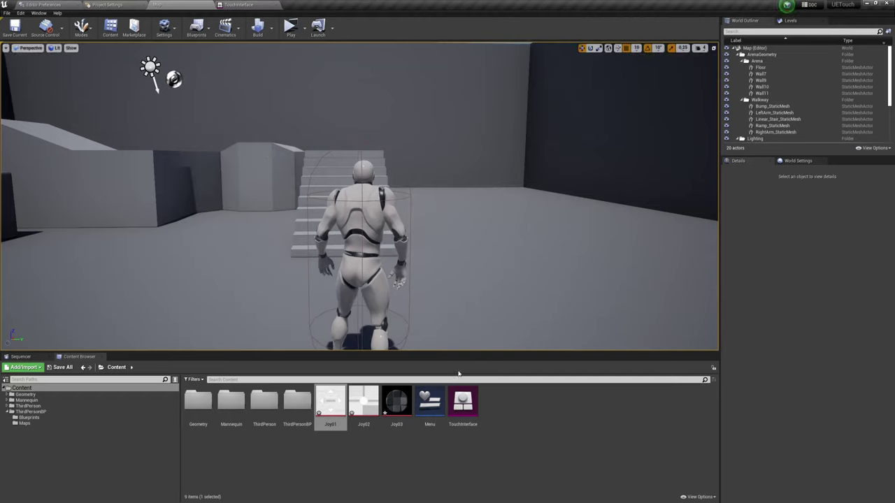
- Save all unsaved content, including the Joy01–Joy03 textures
{"action": "left_click", "coordinate": [561, 469]}
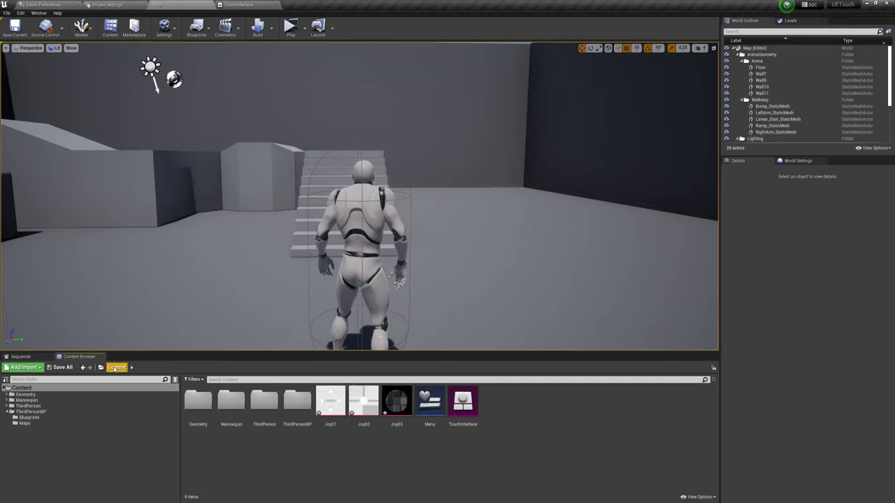
{"action": "left_click", "coordinate": [62, 367]}
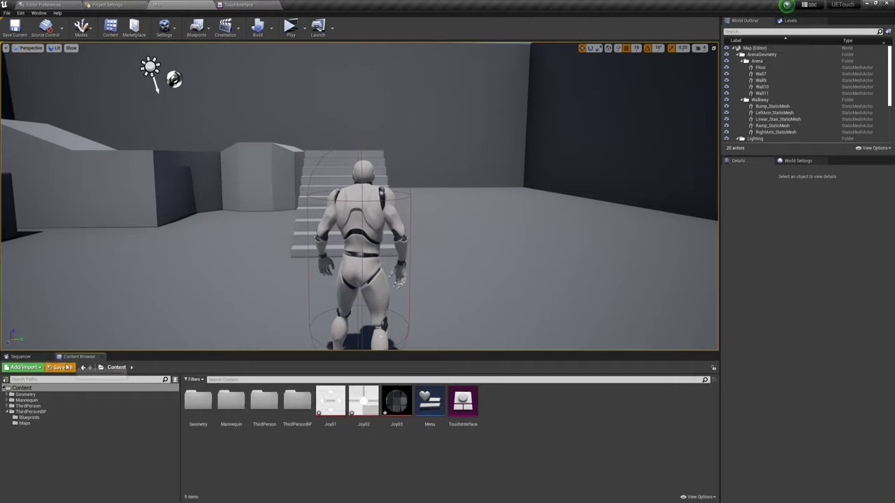
{"action": "left_click", "coordinate": [516, 323]}
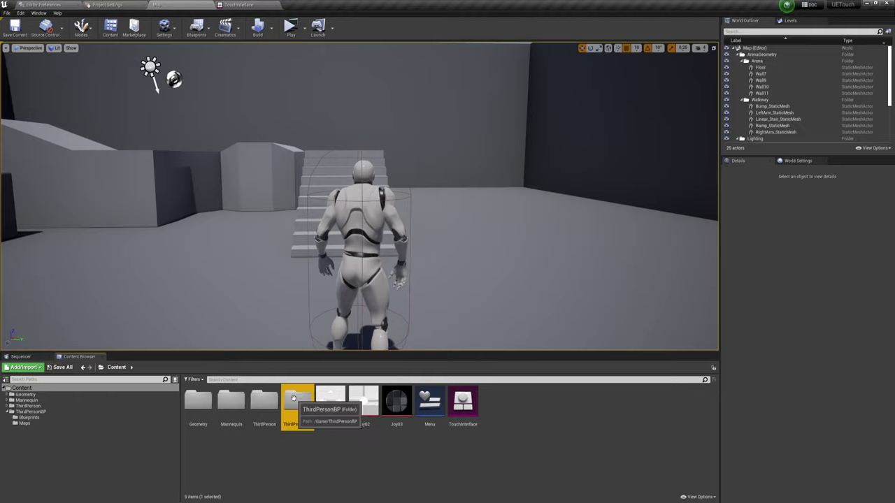
- Open the Menu level from the ThirdPersonBP/Maps folder in the Content Browser
{"action": "double_click", "coordinate": [297, 400]}
{"action": "double_click", "coordinate": [232, 406]}
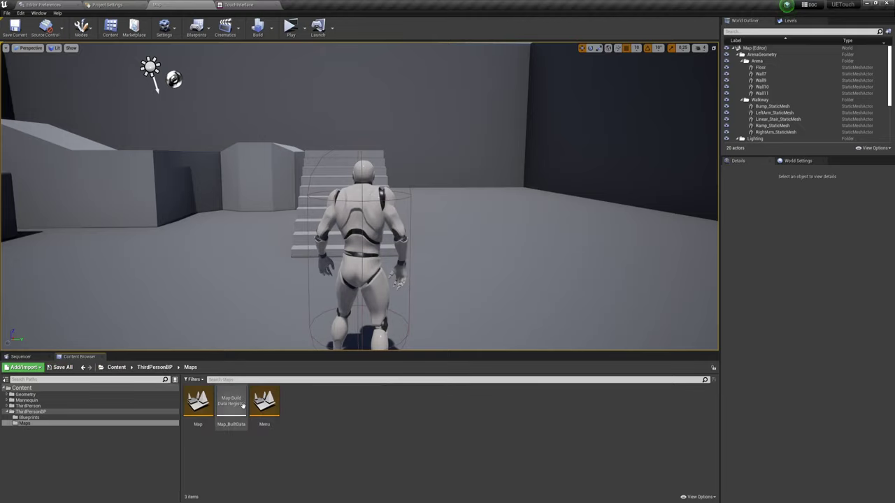
{"action": "double_click", "coordinate": [270, 402]}
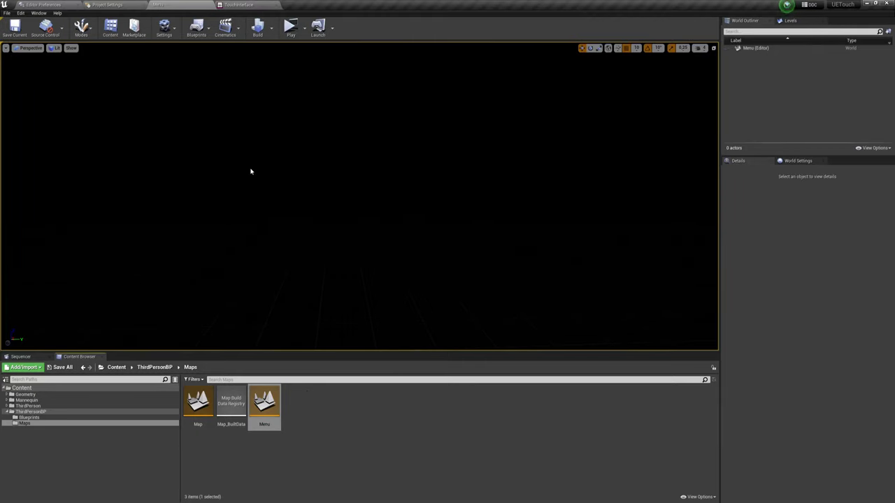
- Play the Menu level, then move and enlarge the game preview window
{"action": "left_click", "coordinate": [290, 27]}
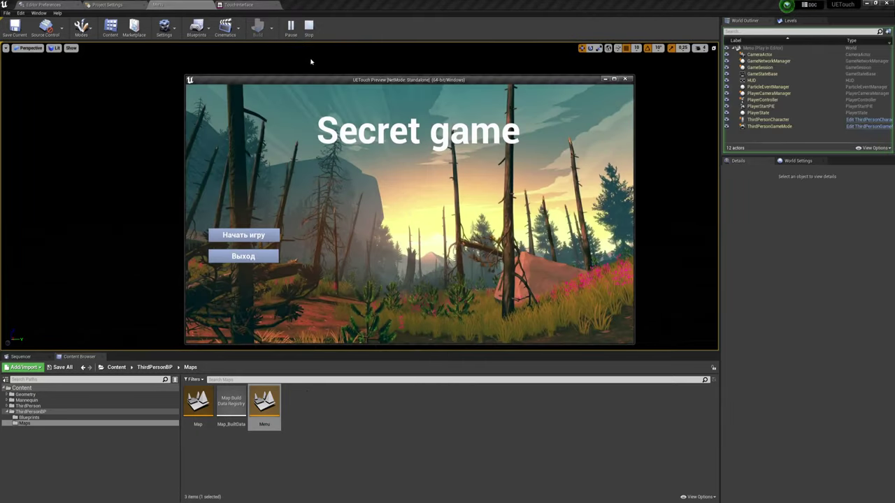
{"action": "left_click_drag", "start_coordinate": [395, 81], "coordinate": [374, 49]}
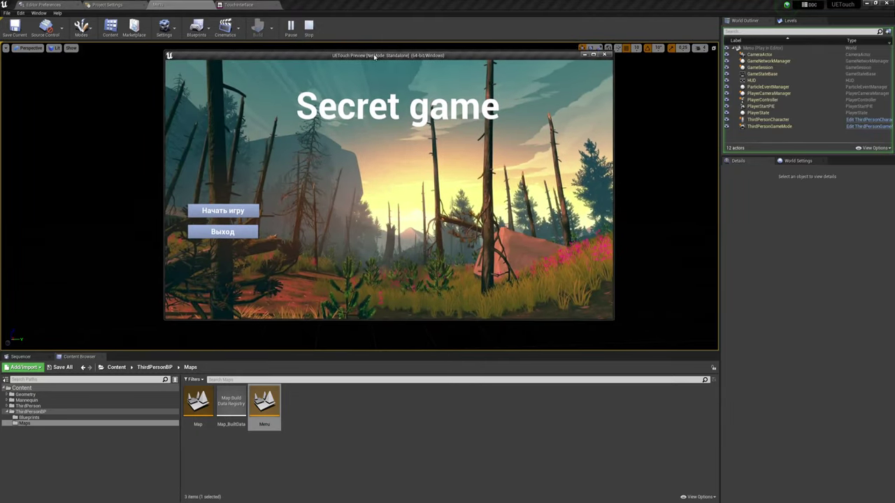
{"action": "left_click_drag", "start_coordinate": [605, 309], "coordinate": [741, 414]}
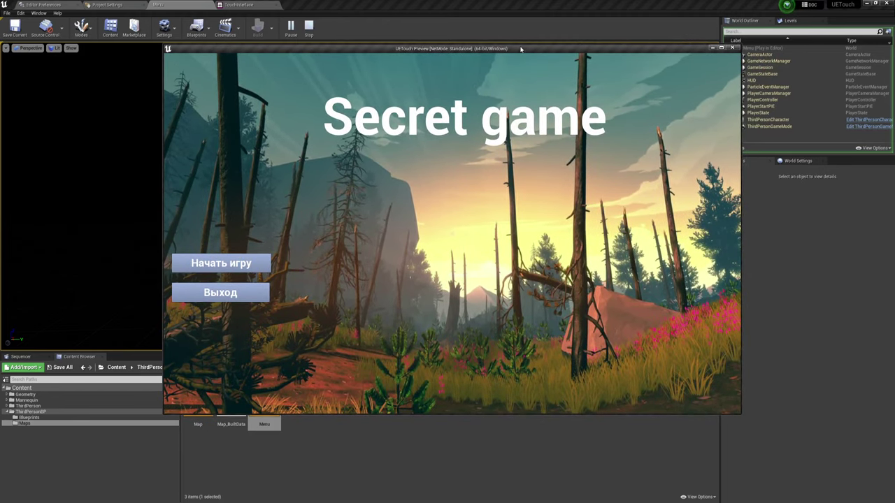
{"action": "left_click_drag", "start_coordinate": [520, 49], "coordinate": [461, 51]}
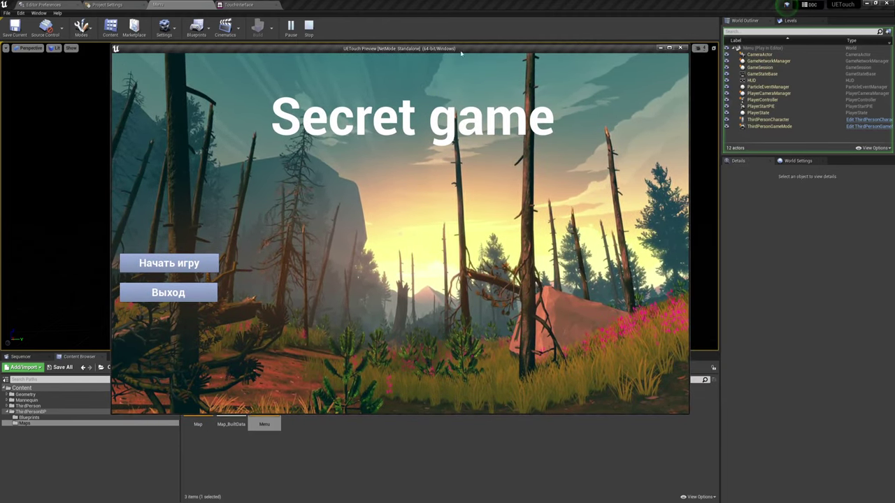
- Start the game from the Secret game menu and steer the character with the virtual joystick
{"action": "left_click", "coordinate": [191, 260]}
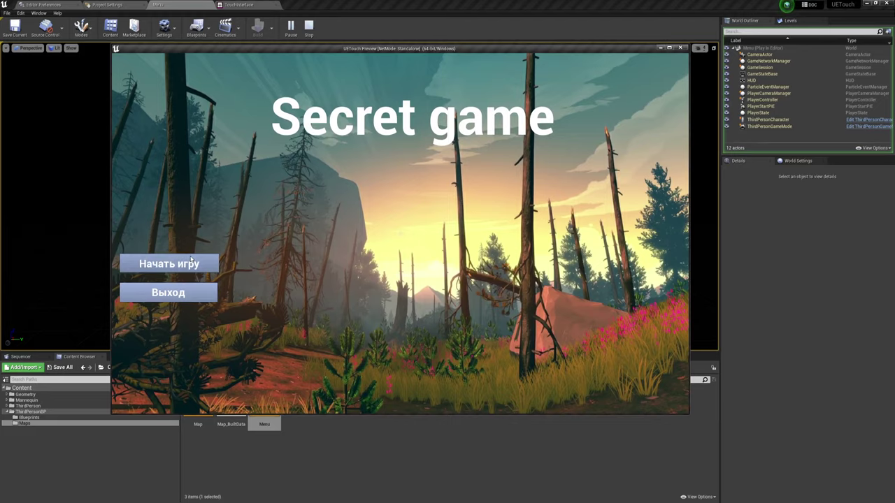
{"action": "left_click_drag", "start_coordinate": [227, 302], "coordinate": [199, 302]}
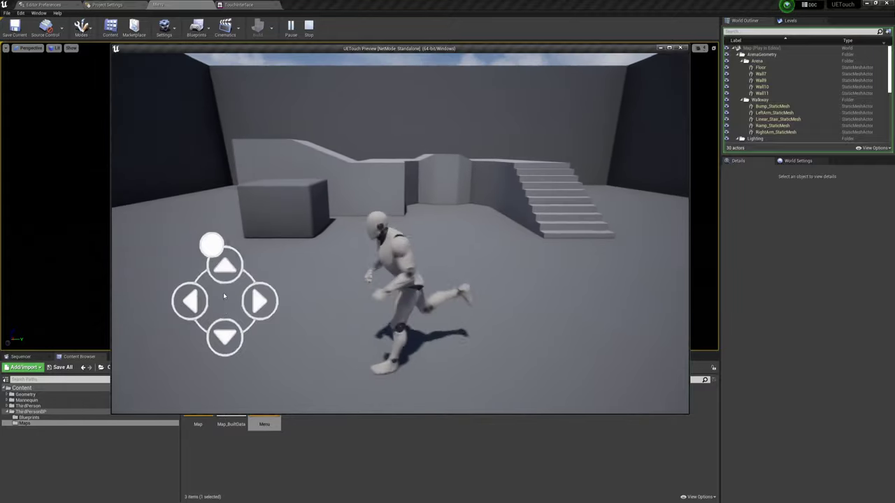
{"action": "mouse_move", "coordinate": [200, 302]}
{"action": "left_mouse_down"}
{"action": "mouse_move", "coordinate": [227, 313]}
{"action": "mouse_move", "coordinate": [221, 299]}
{"action": "mouse_move", "coordinate": [231, 253]}
{"action": "left_mouse_up"}
{"action": "left_click_drag", "start_coordinate": [219, 302], "coordinate": [224, 339]}
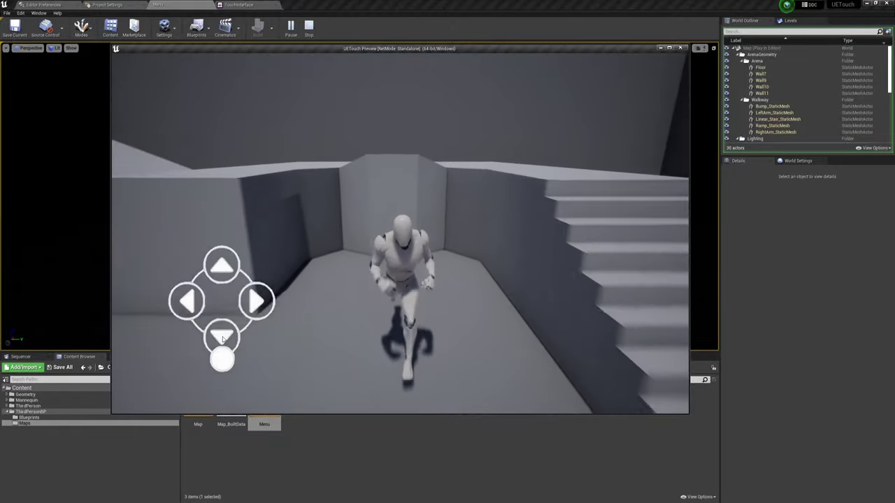
{"action": "mouse_move", "coordinate": [223, 339]}
{"action": "left_mouse_down"}
{"action": "mouse_move", "coordinate": [224, 309]}
{"action": "mouse_move", "coordinate": [257, 289]}
{"action": "left_mouse_up"}
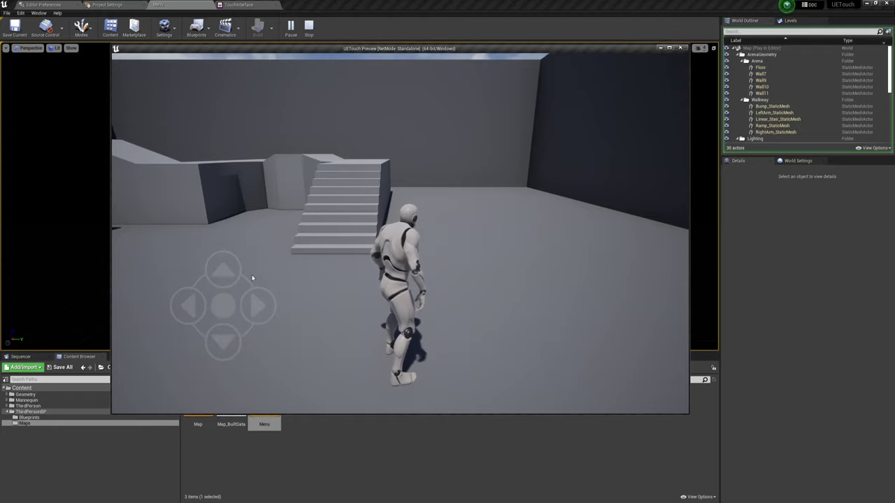
{"action": "key", "text": "super"}
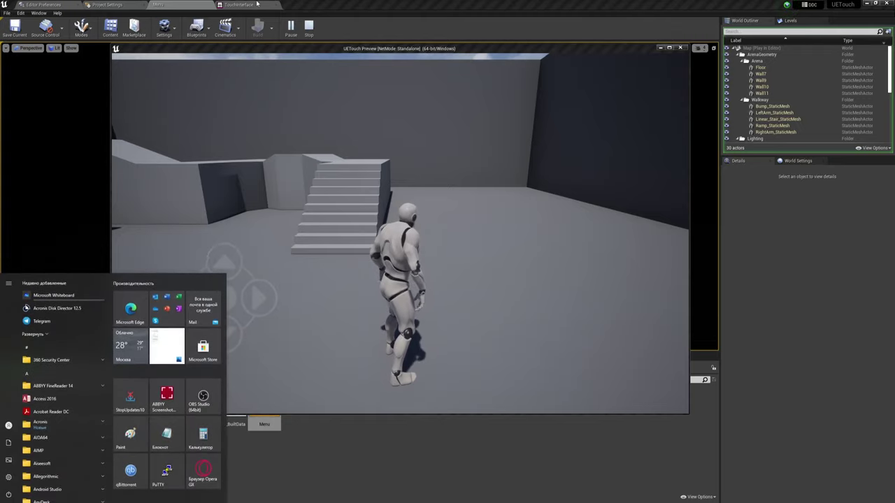
- Set the TouchInterface joystick Thumb Size to 100 x 100 and save the asset
{"action": "left_click", "coordinate": [238, 4]}
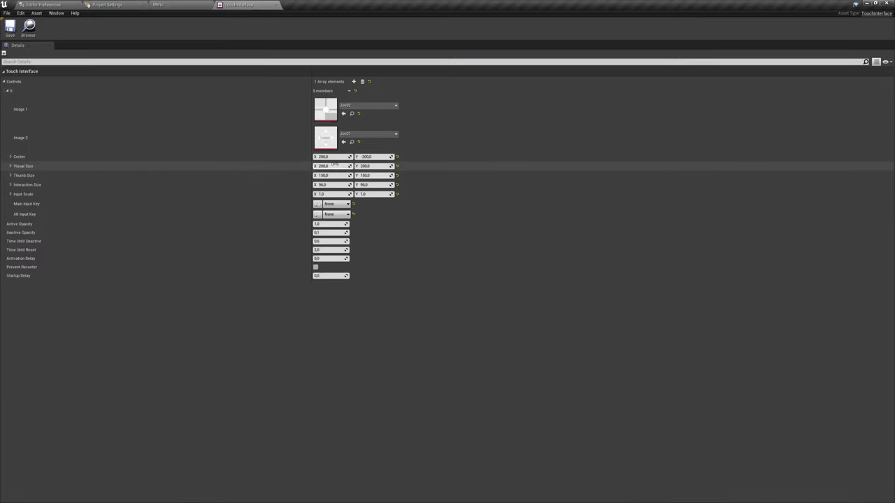
{"action": "left_click", "coordinate": [325, 176]}
{"action": "type", "text": "100"}
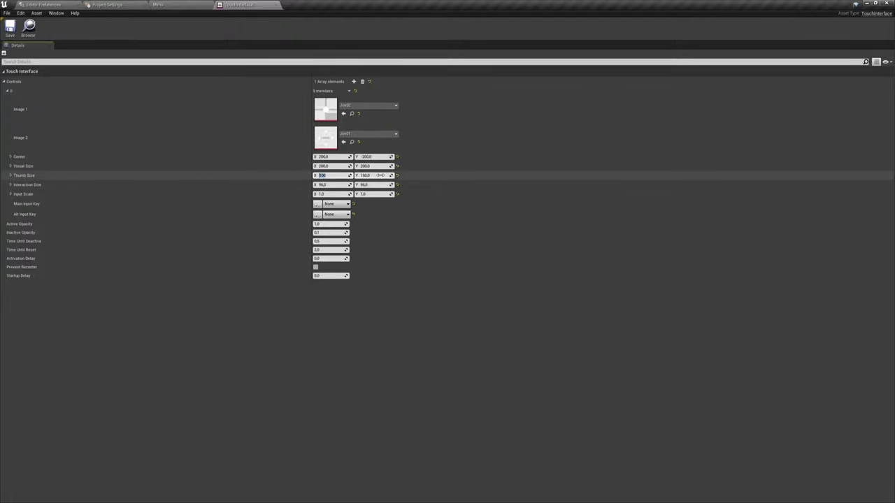
{"action": "left_click", "coordinate": [10, 28]}
{"action": "left_click", "coordinate": [173, 7]}
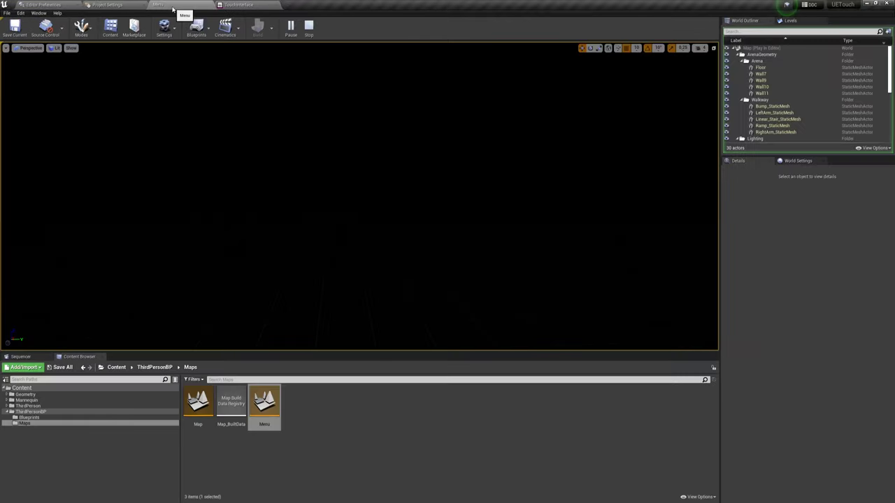
- Restart play, begin the game, and run up the stairs using the smaller joystick thumb
{"action": "left_click", "coordinate": [308, 28]}
{"action": "left_click", "coordinate": [291, 27]}
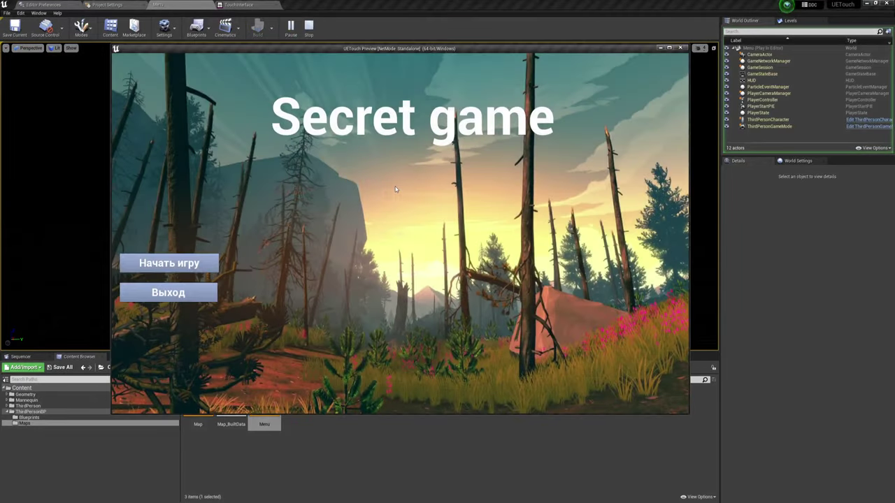
{"action": "left_click", "coordinate": [212, 266]}
{"action": "mouse_move", "coordinate": [230, 260]}
{"action": "left_mouse_down"}
{"action": "mouse_move", "coordinate": [219, 289]}
{"action": "mouse_move", "coordinate": [214, 279]}
{"action": "left_mouse_up"}
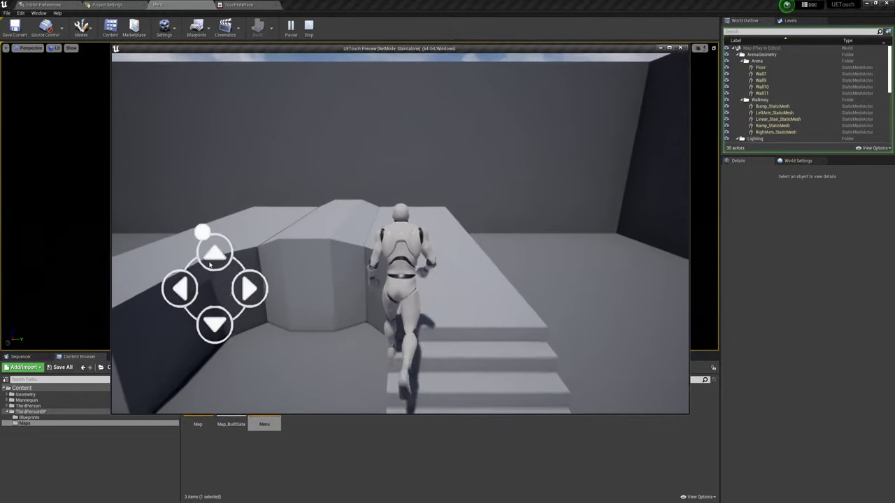
{"action": "left_click_drag", "start_coordinate": [213, 279], "coordinate": [202, 342]}
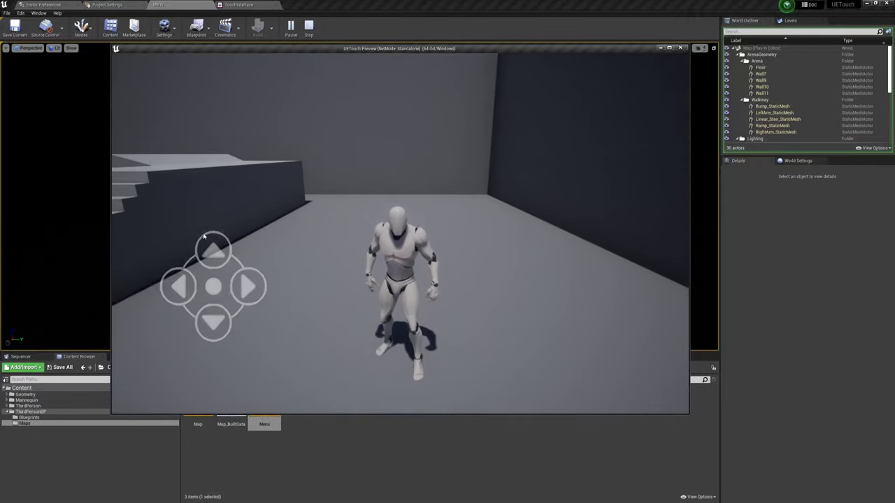
{"action": "key", "text": "Escape"}
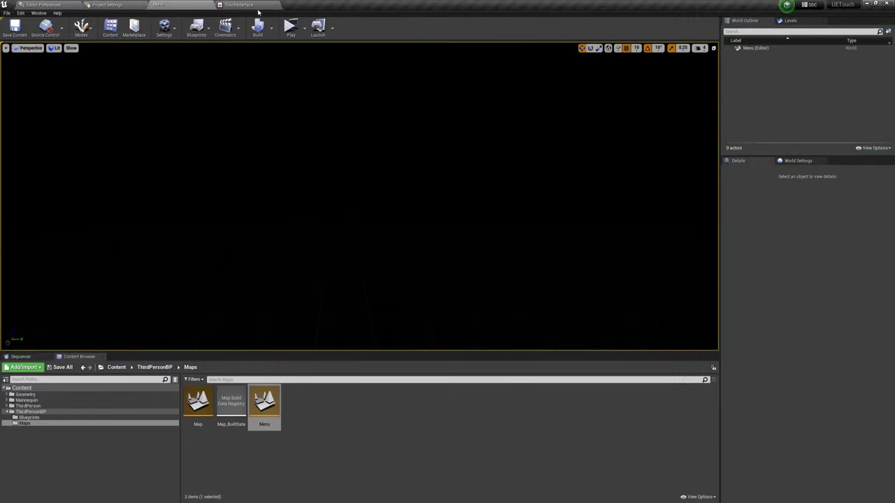
- Set the joystick Visual Size to 150 x 150 and launch the Menu level preview
{"action": "left_click", "coordinate": [257, 7]}
{"action": "left_click", "coordinate": [333, 176]}
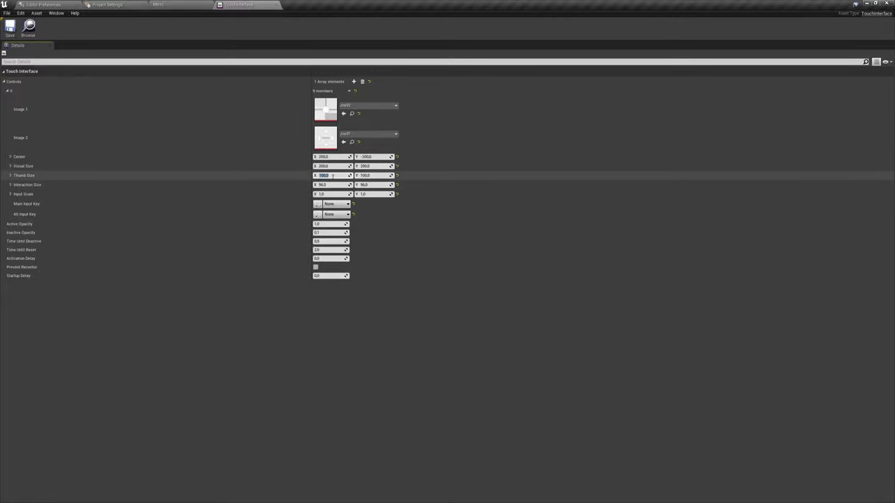
{"action": "left_click", "coordinate": [331, 166]}
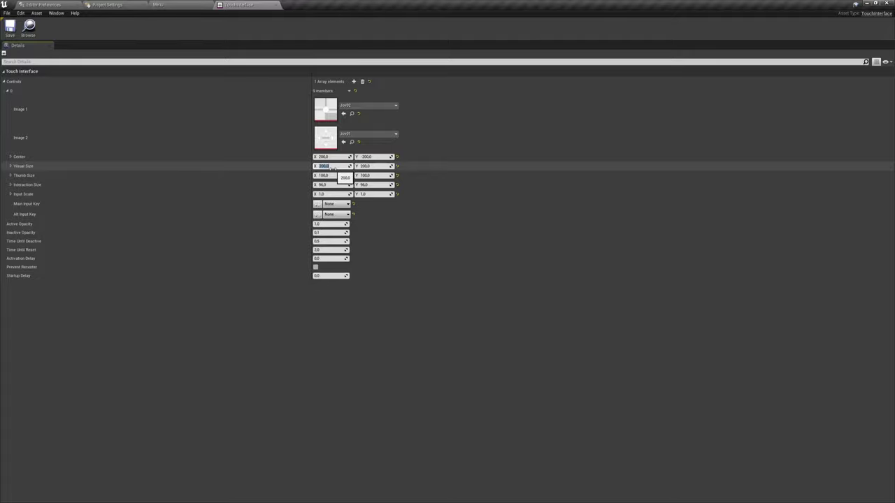
{"action": "type", "text": "150"}
{"action": "left_click", "coordinate": [364, 166]}
{"action": "key", "text": "Return"}
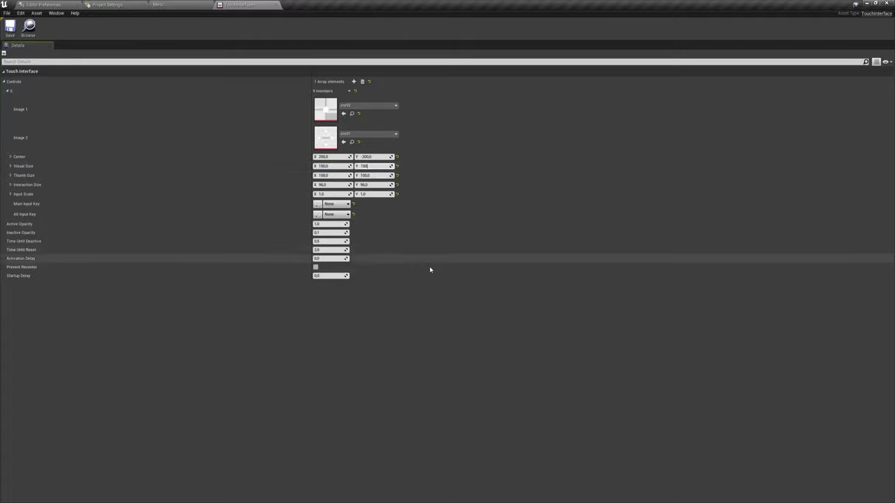
{"action": "left_click", "coordinate": [187, 5]}
{"action": "left_click", "coordinate": [290, 24]}
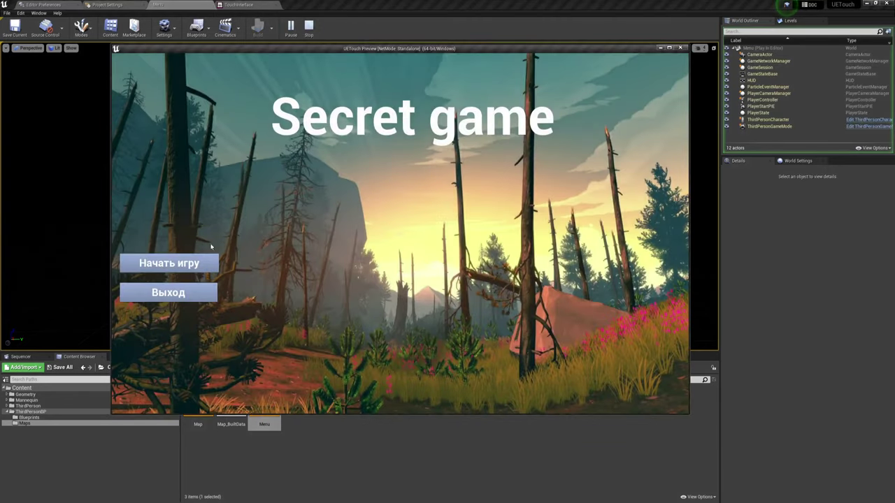
- Start the game and run the character toward the stairs with the 150-size joystick
{"action": "left_click", "coordinate": [153, 272]}
{"action": "left_click_drag", "start_coordinate": [202, 303], "coordinate": [212, 310]}
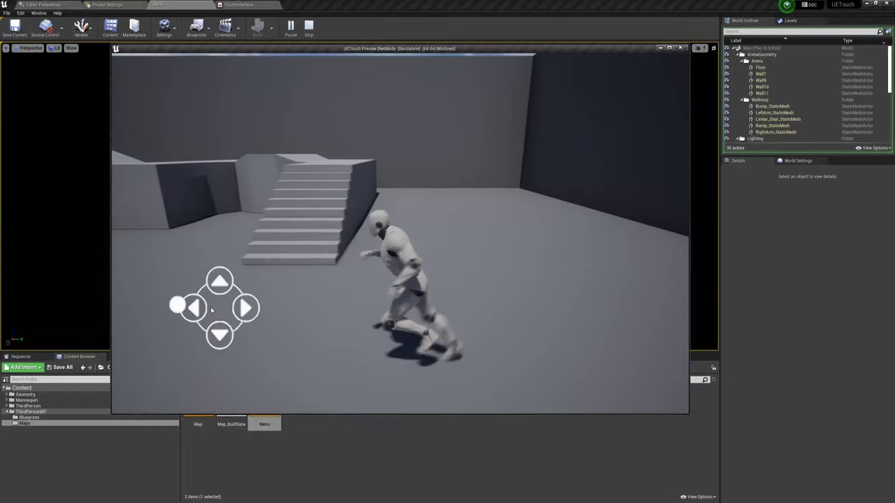
{"action": "mouse_move", "coordinate": [212, 309]}
{"action": "left_mouse_down"}
{"action": "mouse_move", "coordinate": [230, 305]}
{"action": "mouse_move", "coordinate": [237, 312]}
{"action": "mouse_move", "coordinate": [227, 320]}
{"action": "left_mouse_up"}
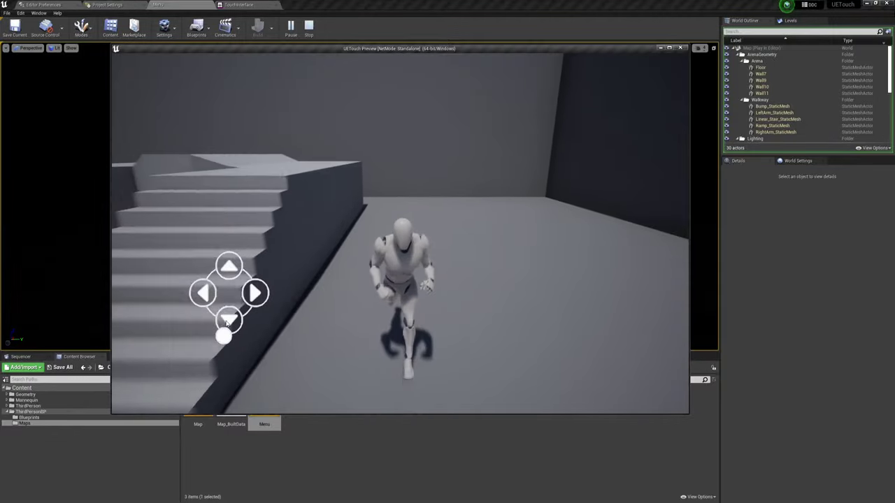
{"action": "mouse_move", "coordinate": [227, 322]}
{"action": "left_mouse_down"}
{"action": "mouse_move", "coordinate": [227, 292]}
{"action": "mouse_move", "coordinate": [194, 313]}
{"action": "left_mouse_up"}
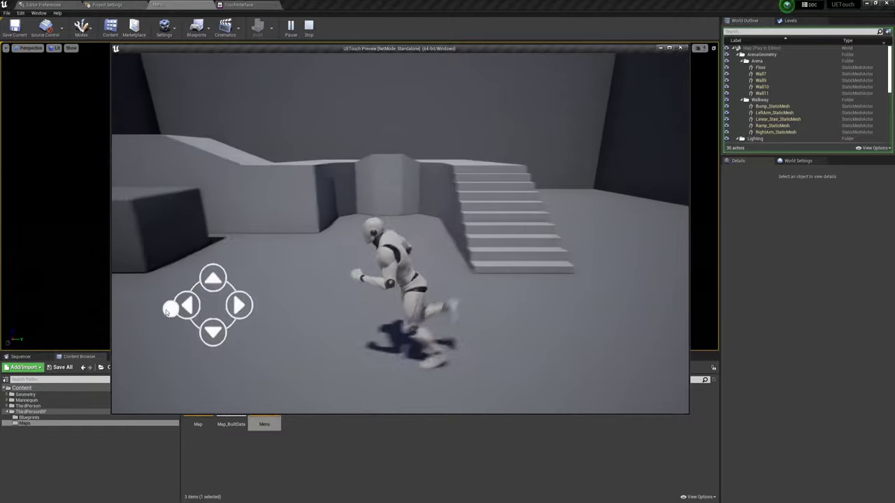
{"action": "mouse_move", "coordinate": [214, 308]}
{"action": "left_mouse_down"}
{"action": "mouse_move", "coordinate": [242, 307]}
{"action": "mouse_move", "coordinate": [289, 280]}
{"action": "left_mouse_up"}
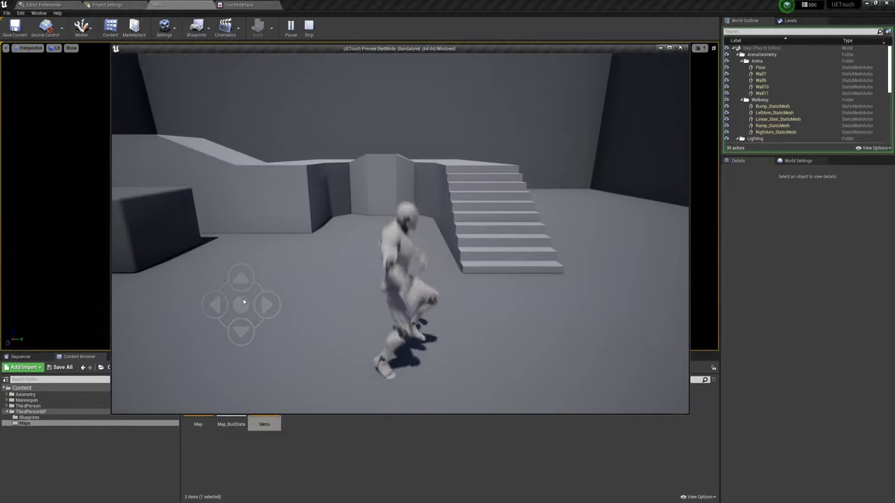
{"action": "mouse_move", "coordinate": [241, 302]}
{"action": "left_mouse_down"}
{"action": "mouse_move", "coordinate": [246, 318]}
{"action": "mouse_move", "coordinate": [240, 310]}
{"action": "left_mouse_up"}
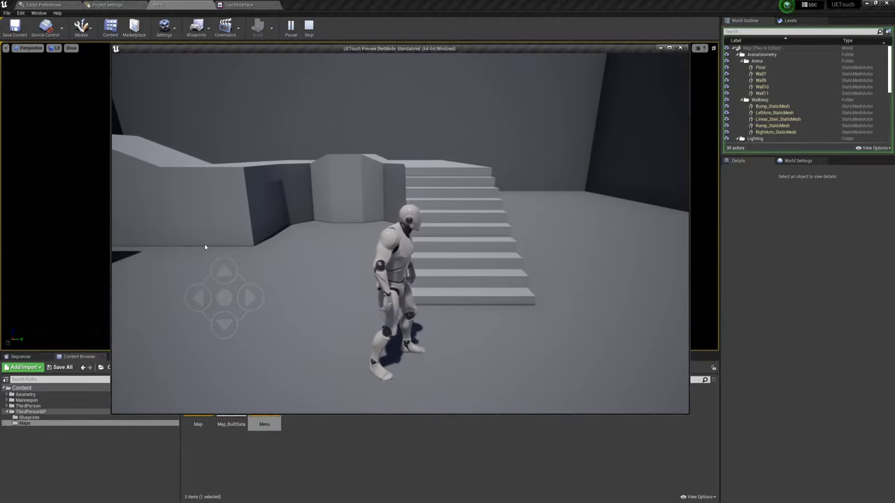
- Jump, run onto the walkway, tilt the camera skyward, then end the preview
{"action": "left_click", "coordinate": [256, 342]}
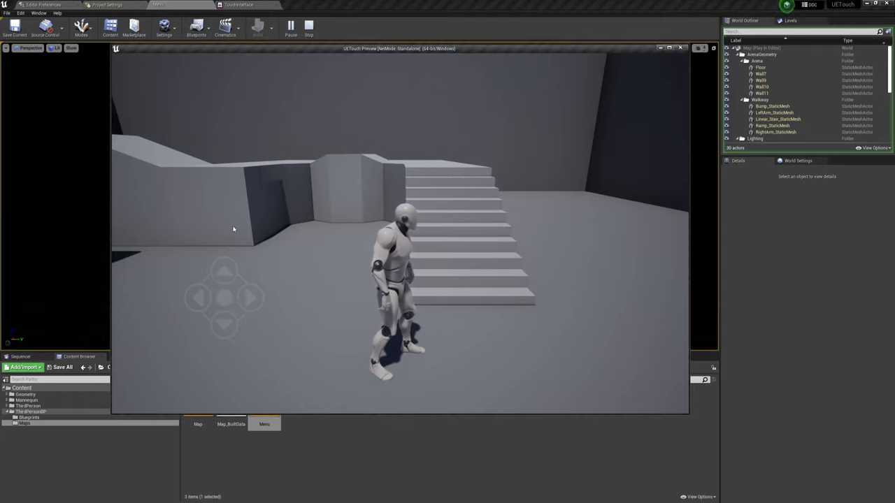
{"action": "mouse_move", "coordinate": [219, 301]}
{"action": "left_mouse_down"}
{"action": "mouse_move", "coordinate": [208, 299]}
{"action": "mouse_move", "coordinate": [224, 301]}
{"action": "left_mouse_up"}
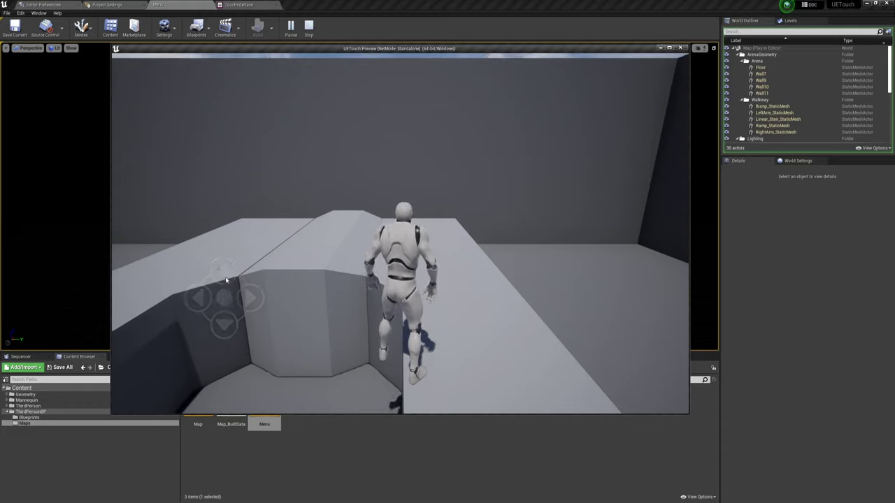
{"action": "left_click_drag", "start_coordinate": [226, 280], "coordinate": [333, 417]}
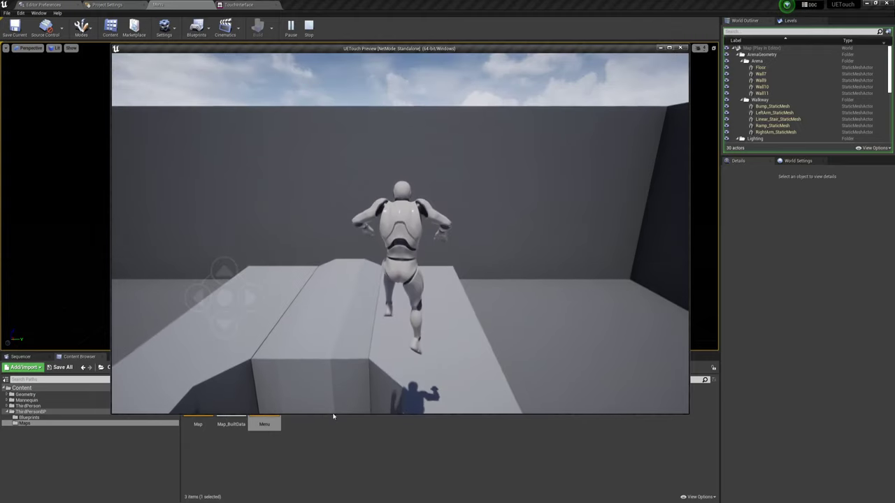
{"action": "key", "text": "Escape"}
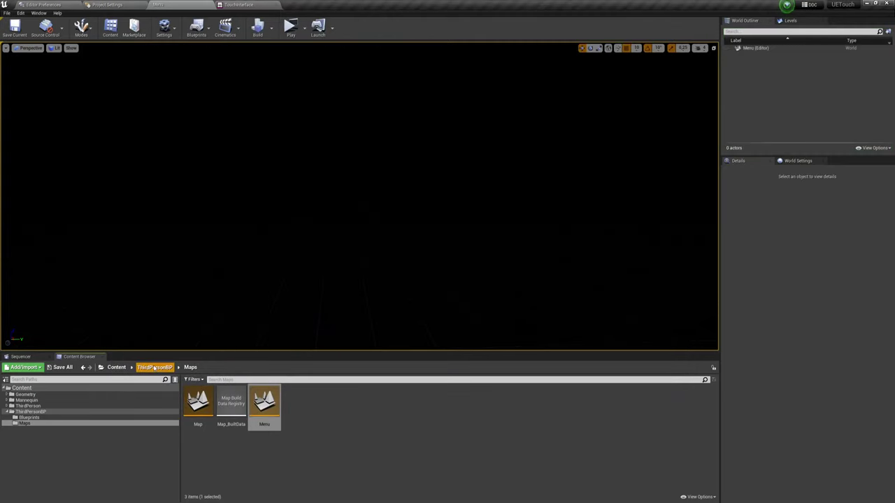
- Go up to the Content root to view the Joy01–Joy03 textures, Menu and TouchInterface assets
{"action": "left_click", "coordinate": [155, 367]}
{"action": "left_click", "coordinate": [114, 367]}
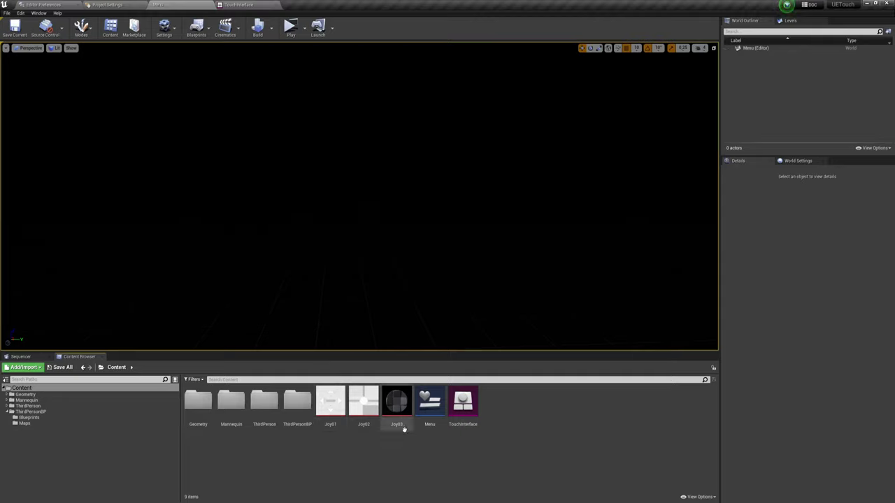
{"action": "mouse_move", "coordinate": [365, 402]}
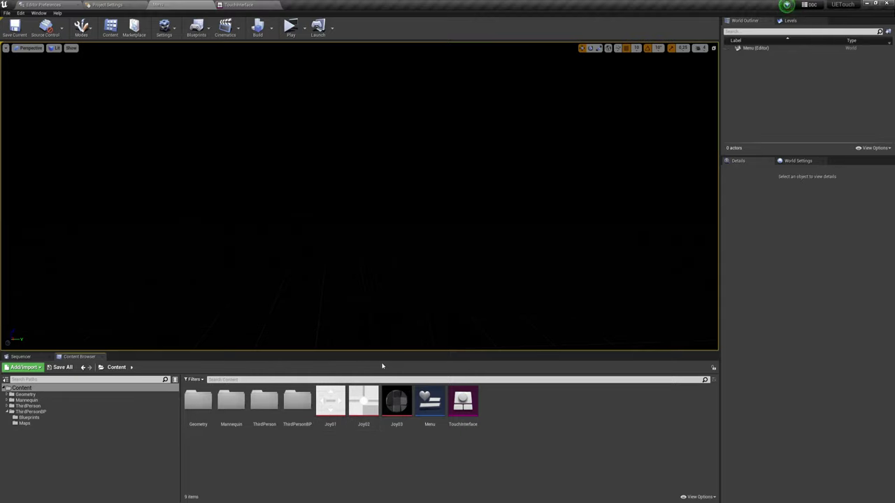
- Add a second TouchInterface control using Joy01 as Image 1 and Joy03 as Image 2
{"action": "left_click", "coordinate": [243, 5]}
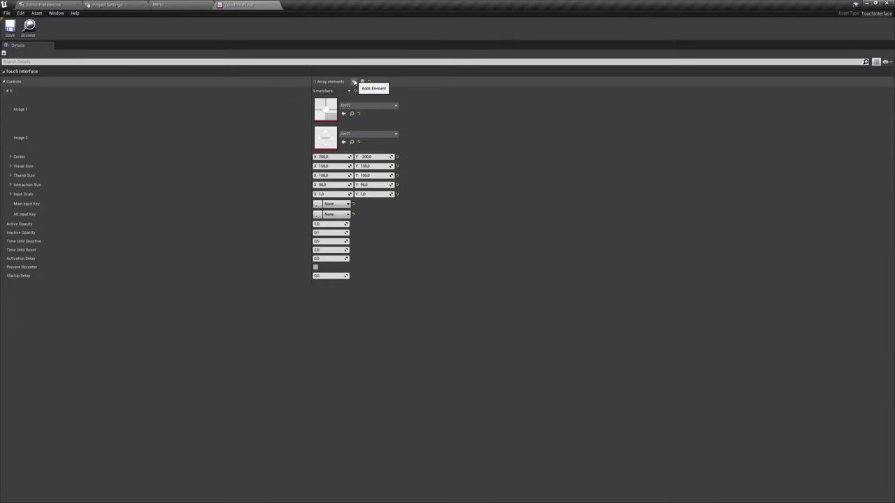
{"action": "left_click", "coordinate": [353, 81]}
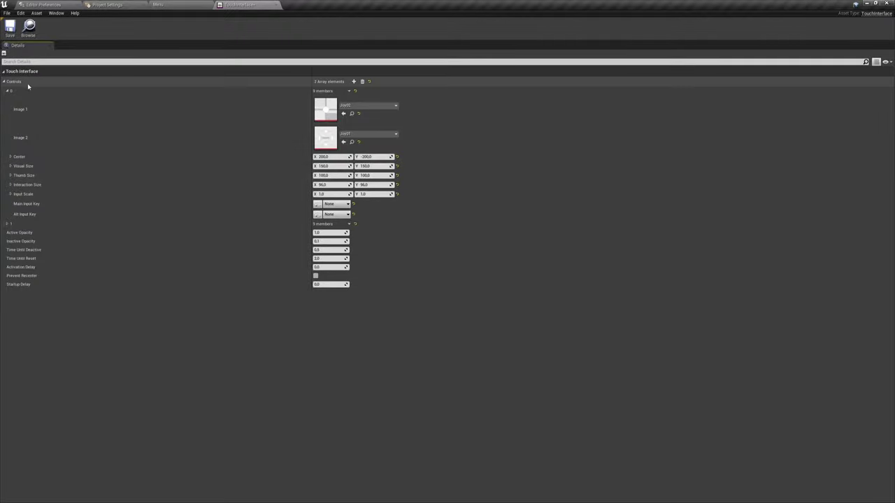
{"action": "left_click", "coordinate": [8, 224]}
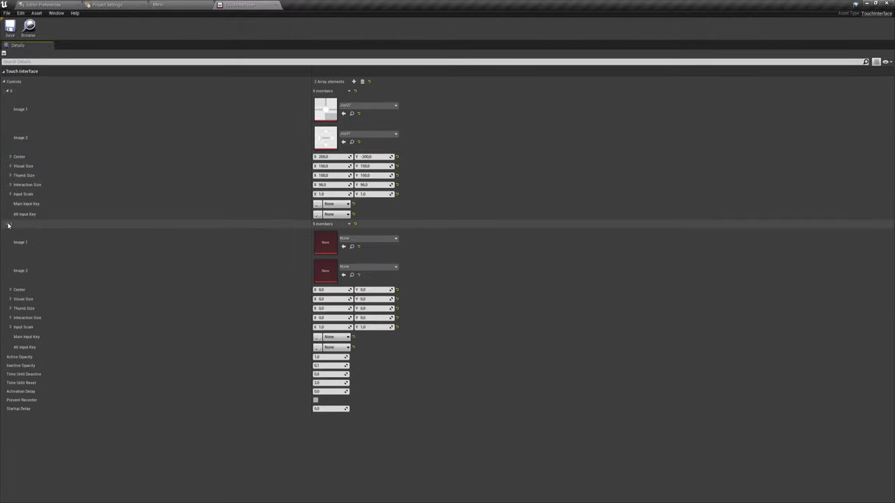
{"action": "left_click", "coordinate": [371, 239]}
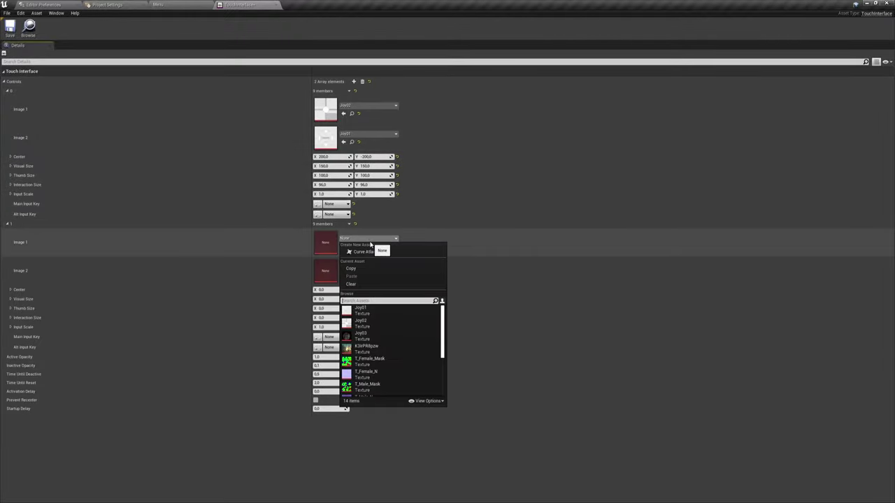
{"action": "left_click", "coordinate": [358, 309]}
{"action": "left_click", "coordinate": [356, 267]}
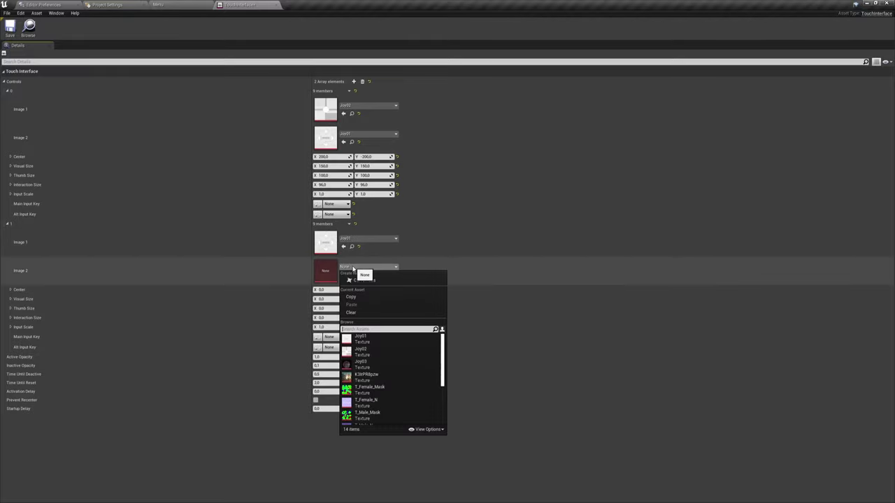
{"action": "left_click", "coordinate": [360, 365]}
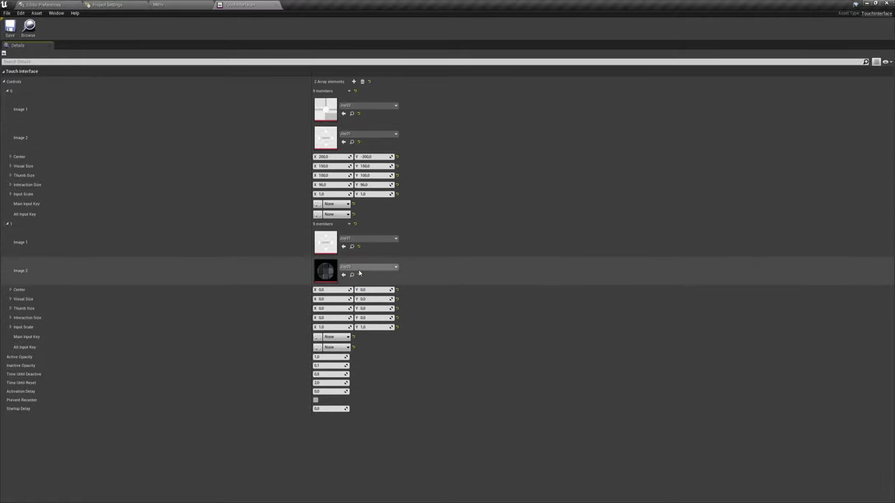
{"action": "left_click", "coordinate": [334, 289]}
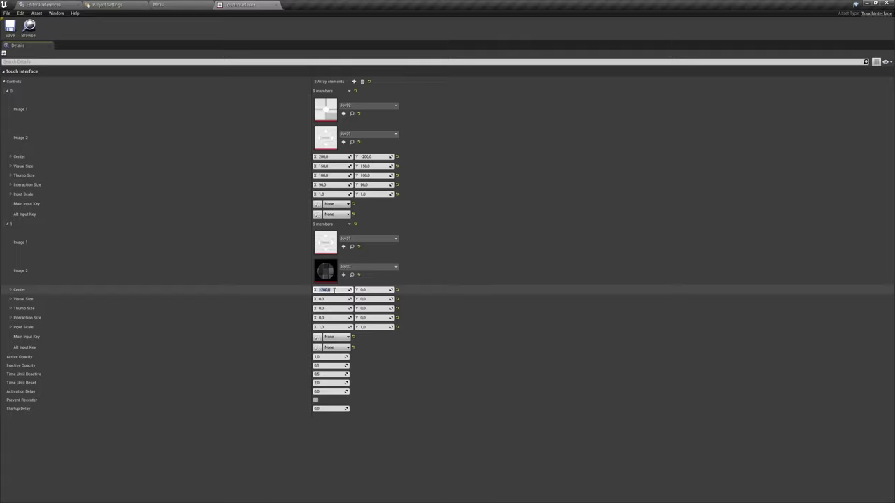
- Give control 1 centre -200,-200, visual size 150, thumb size 100 and interaction size 96
{"action": "key", "text": "Tab"}
{"action": "left_click", "coordinate": [323, 299]}
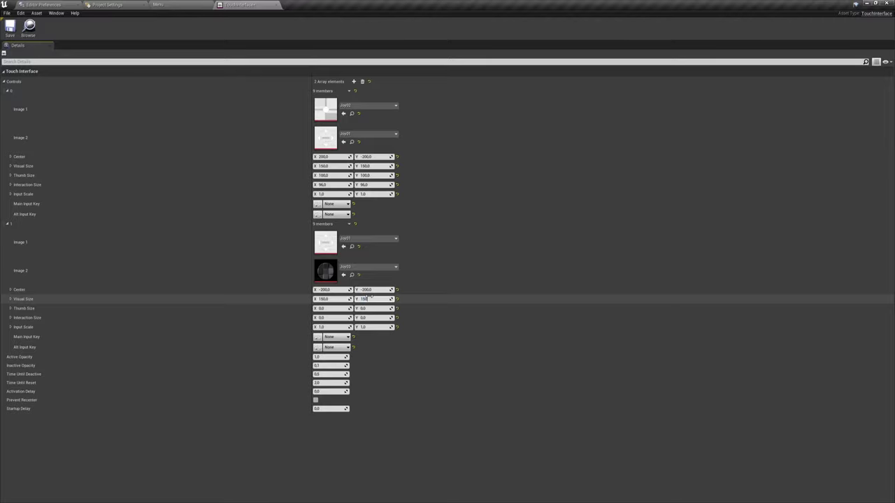
{"action": "left_click", "coordinate": [322, 308]}
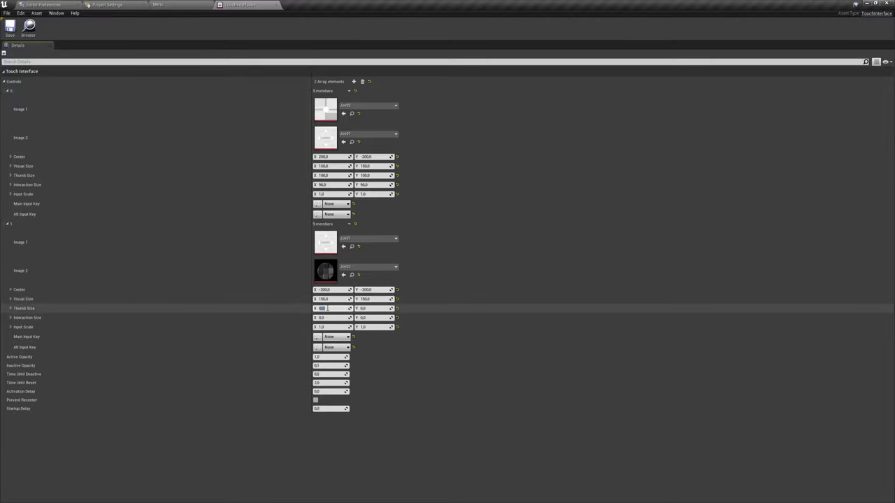
{"action": "key", "text": "Return"}
{"action": "left_click", "coordinate": [334, 319]}
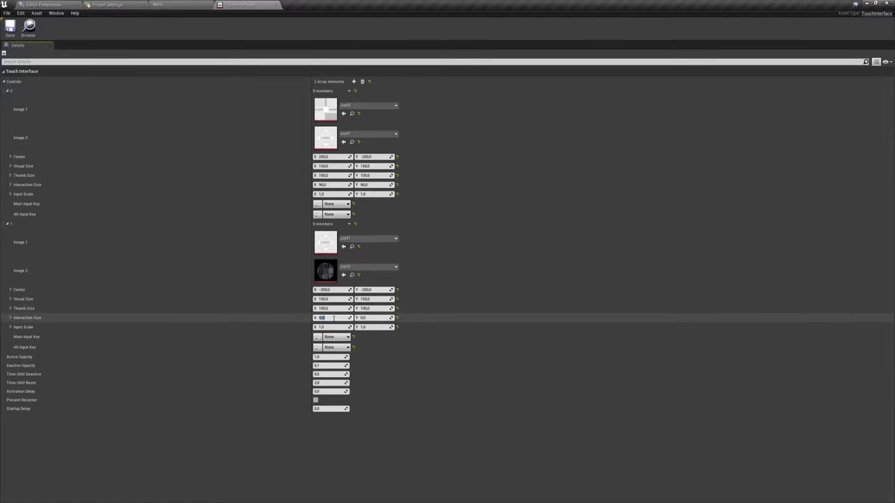
{"action": "left_click", "coordinate": [362, 318]}
{"action": "key", "text": "Return"}
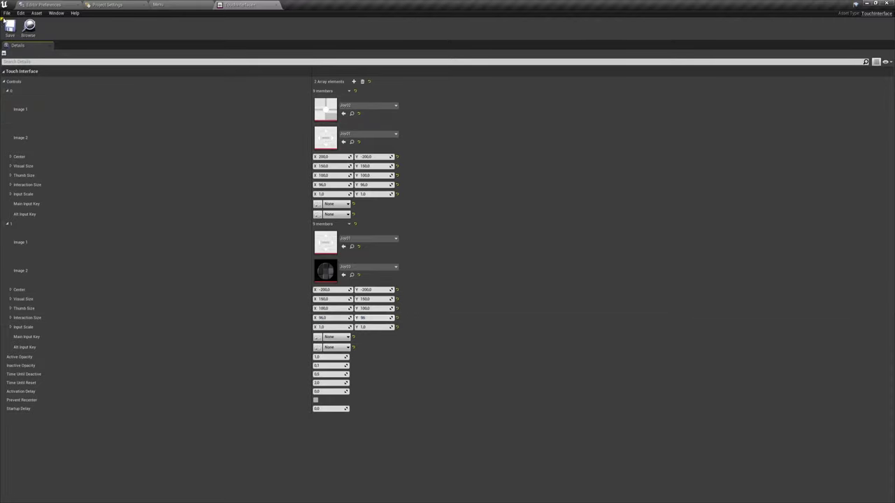
{"action": "left_click", "coordinate": [179, 4]}
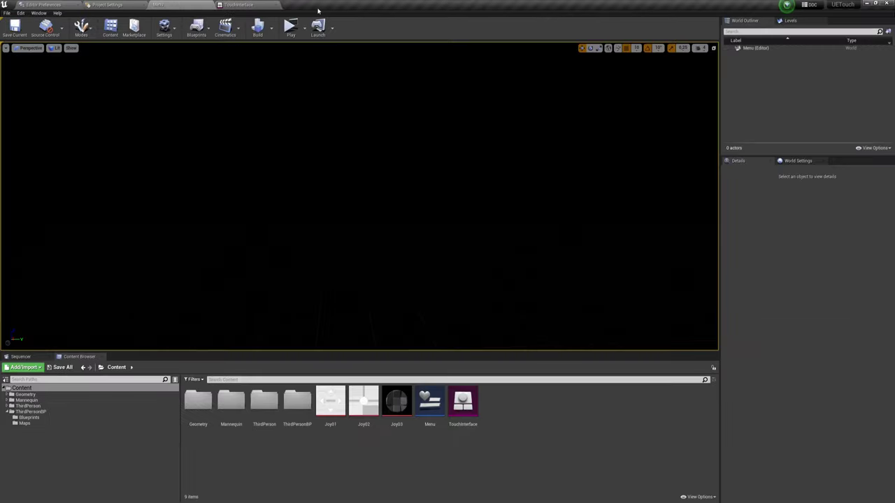
{"action": "left_click", "coordinate": [289, 25]}
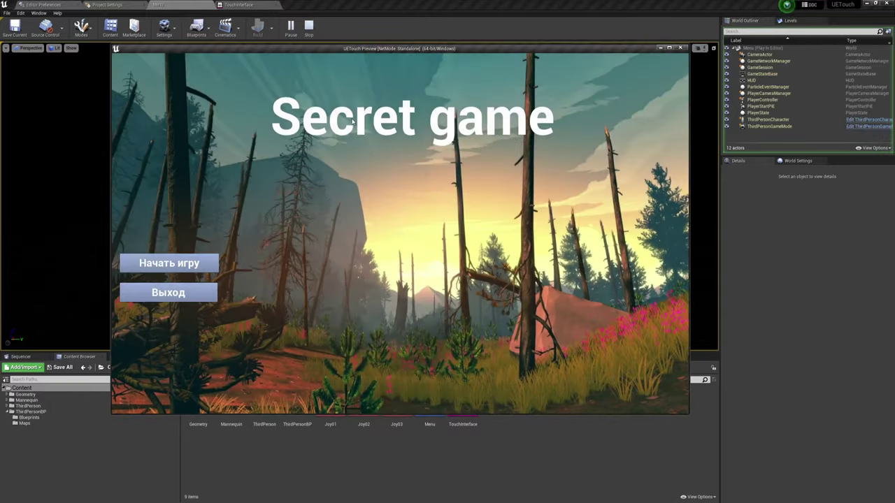
{"action": "left_click", "coordinate": [168, 262]}
{"action": "mouse_move", "coordinate": [589, 297]}
{"action": "left_mouse_down"}
{"action": "mouse_move", "coordinate": [577, 304]}
{"action": "mouse_move", "coordinate": [684, 299]}
{"action": "mouse_move", "coordinate": [541, 289]}
{"action": "mouse_move", "coordinate": [525, 300]}
{"action": "mouse_move", "coordinate": [618, 297]}
{"action": "mouse_move", "coordinate": [548, 324]}
{"action": "left_mouse_up"}
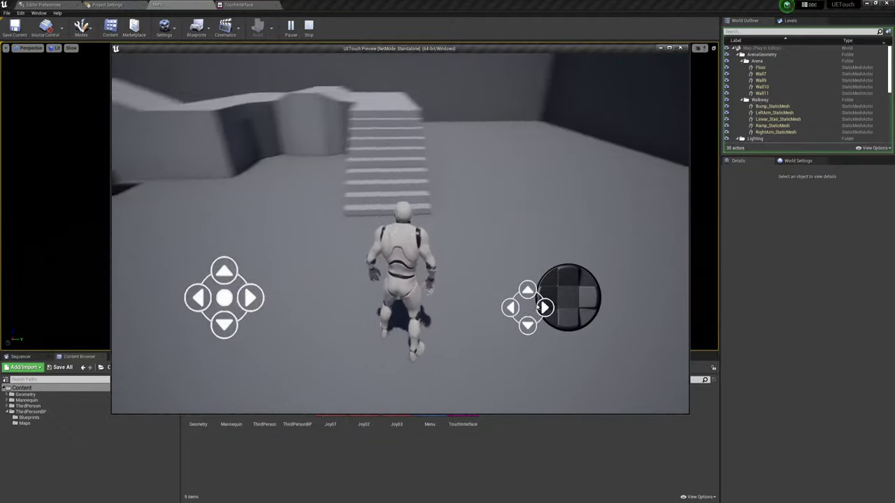
{"action": "left_click_drag", "start_coordinate": [548, 321], "coordinate": [612, 300]}
{"action": "mouse_move", "coordinate": [222, 295]}
{"action": "left_mouse_down"}
{"action": "mouse_move", "coordinate": [281, 297]}
{"action": "mouse_move", "coordinate": [266, 218]}
{"action": "left_mouse_up"}
{"action": "key", "text": "Escape"}
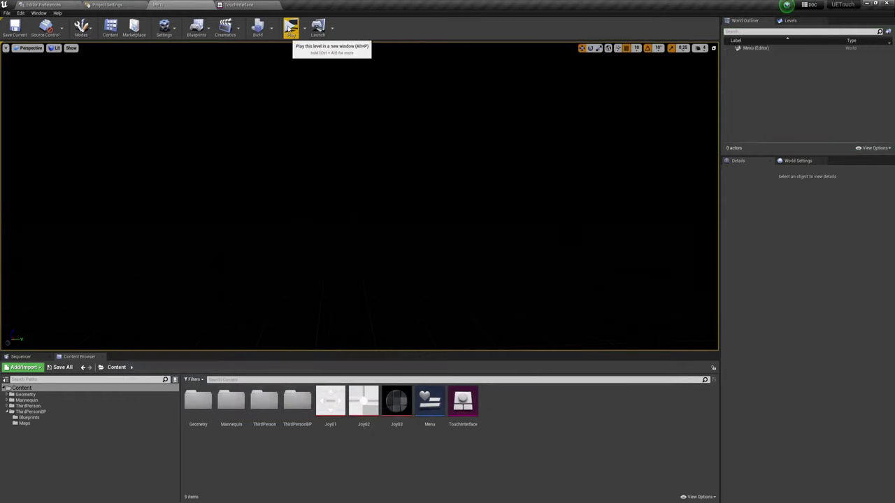
{"action": "left_click", "coordinate": [289, 28]}
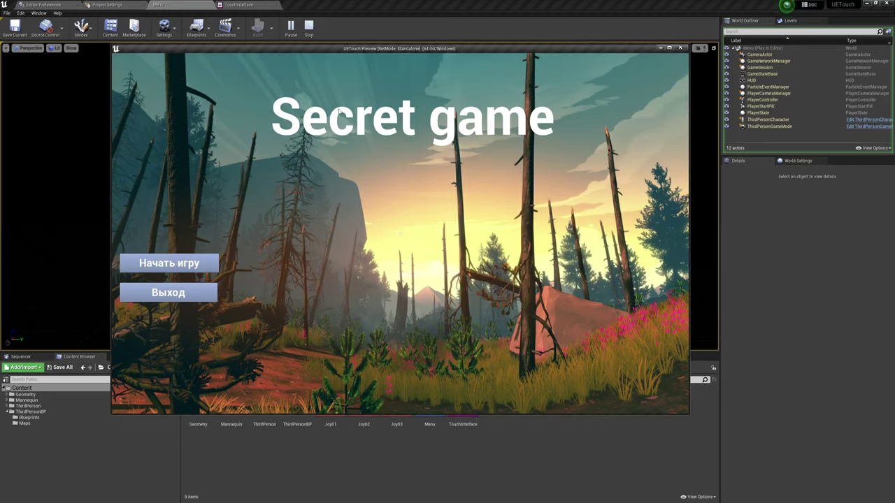
{"action": "left_click", "coordinate": [682, 48]}
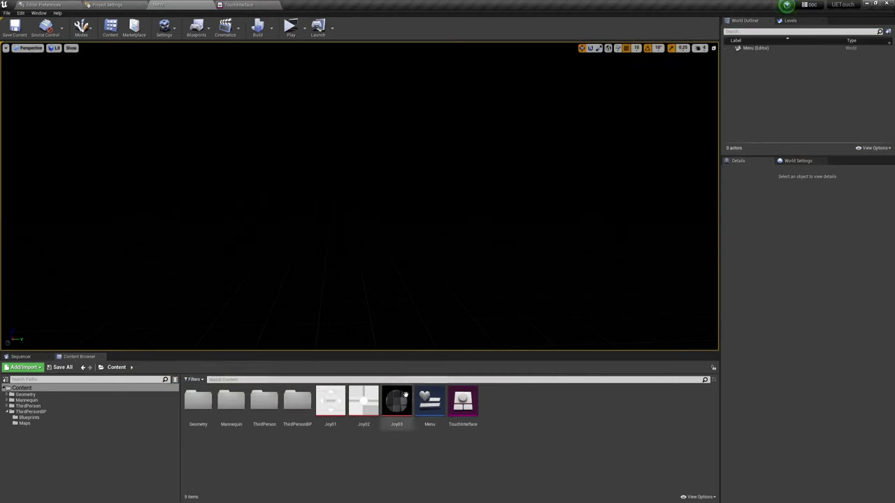
- In the Menu widget, anchor the background image Image_0 to the screen centre
{"action": "double_click", "coordinate": [431, 404]}
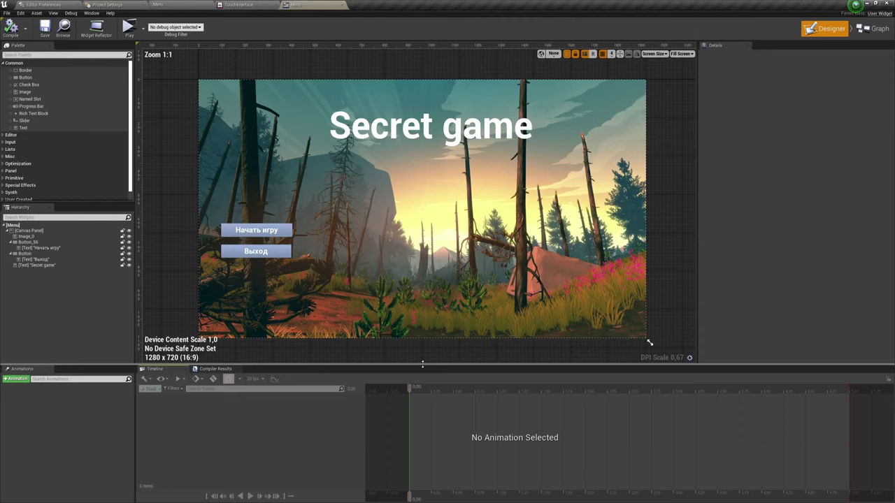
{"action": "left_click", "coordinate": [390, 238]}
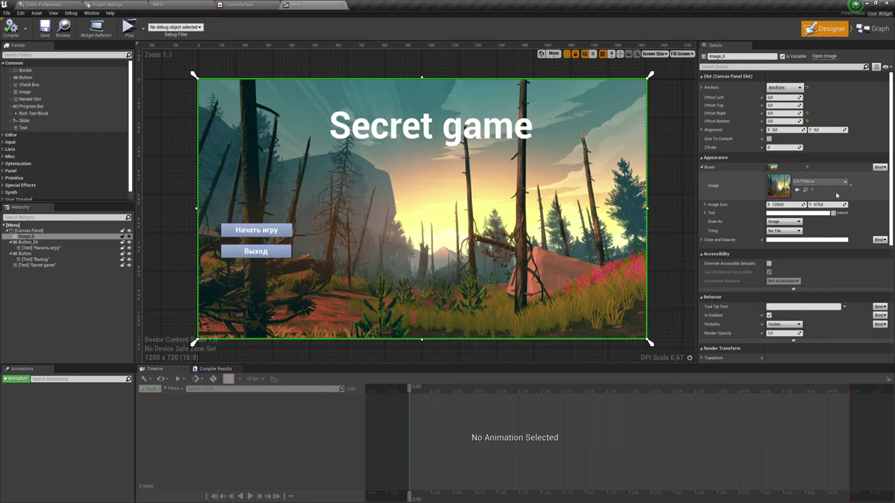
{"action": "left_click", "coordinate": [798, 88]}
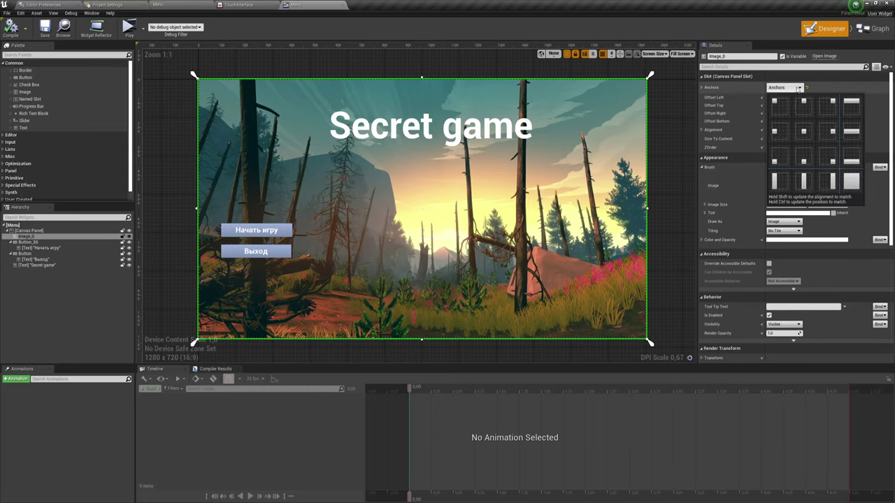
{"action": "left_click", "coordinate": [798, 88]}
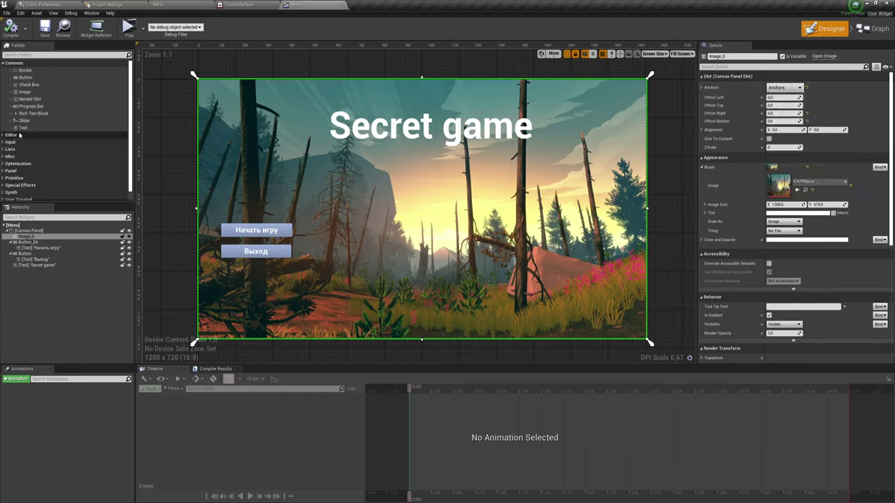
{"action": "left_click", "coordinate": [796, 88]}
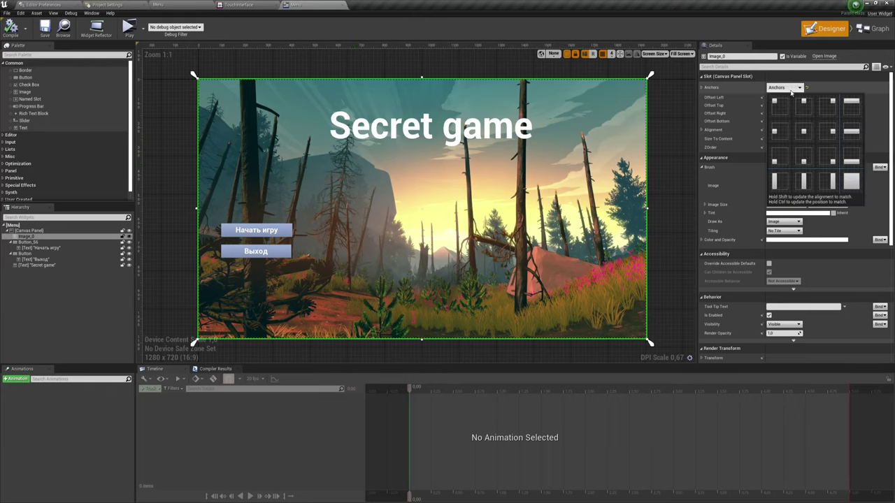
{"action": "left_click", "coordinate": [807, 132]}
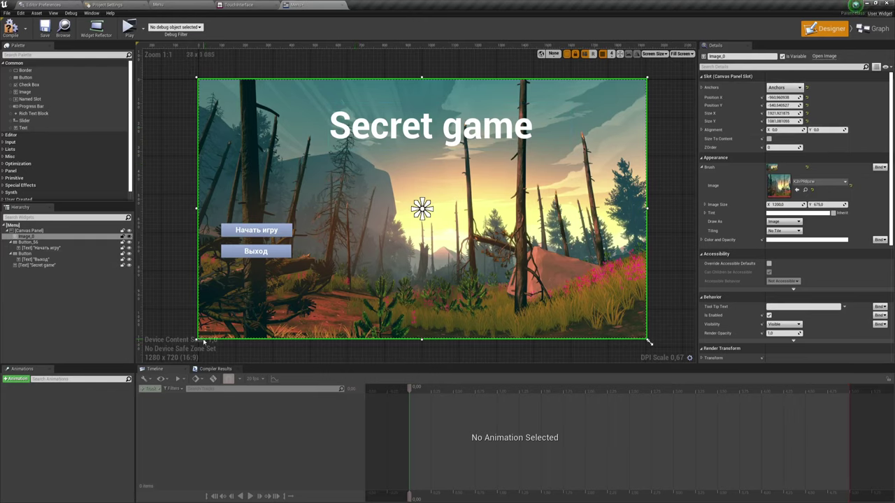
- Resize the background image to about 1898 by 734 and start a play preview
{"action": "left_click_drag", "start_coordinate": [649, 343], "coordinate": [647, 261]}
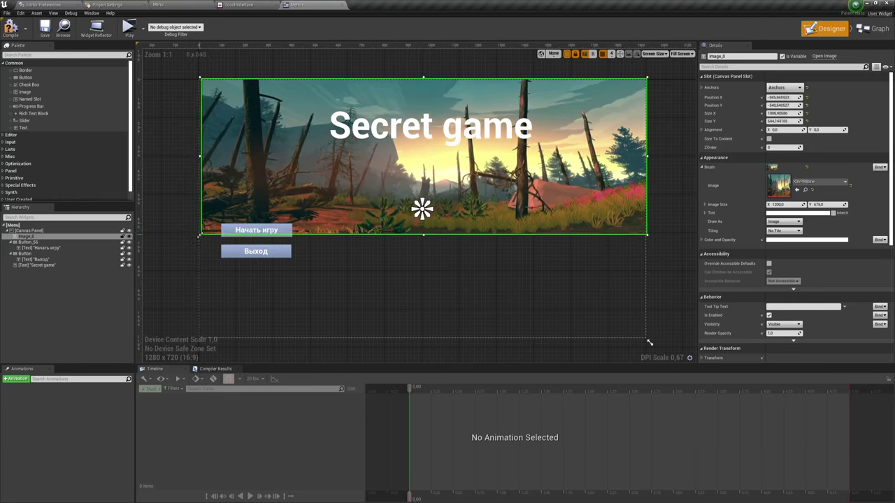
{"action": "left_click_drag", "start_coordinate": [201, 262], "coordinate": [204, 256]}
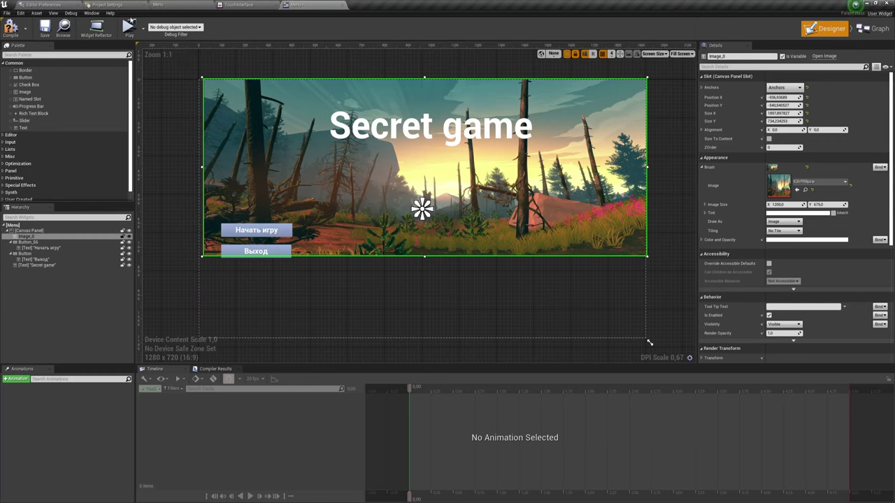
{"action": "left_click", "coordinate": [127, 26]}
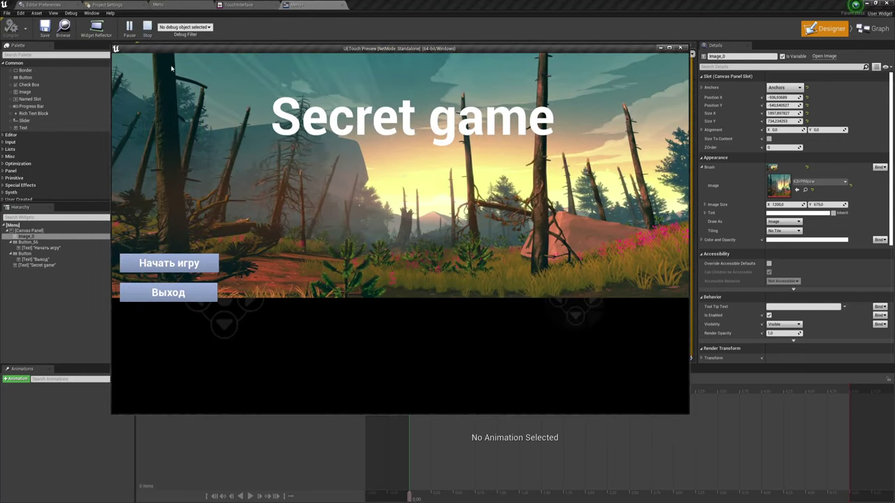
- Try both on-screen joysticks on the menu screen, then exit the game with Выход
{"action": "left_click_drag", "start_coordinate": [546, 341], "coordinate": [531, 318]}
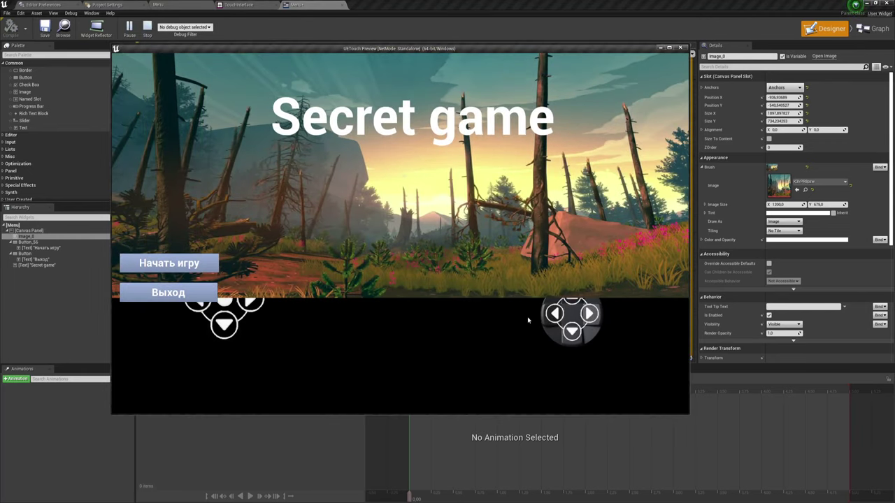
{"action": "left_click_drag", "start_coordinate": [212, 324], "coordinate": [250, 340]}
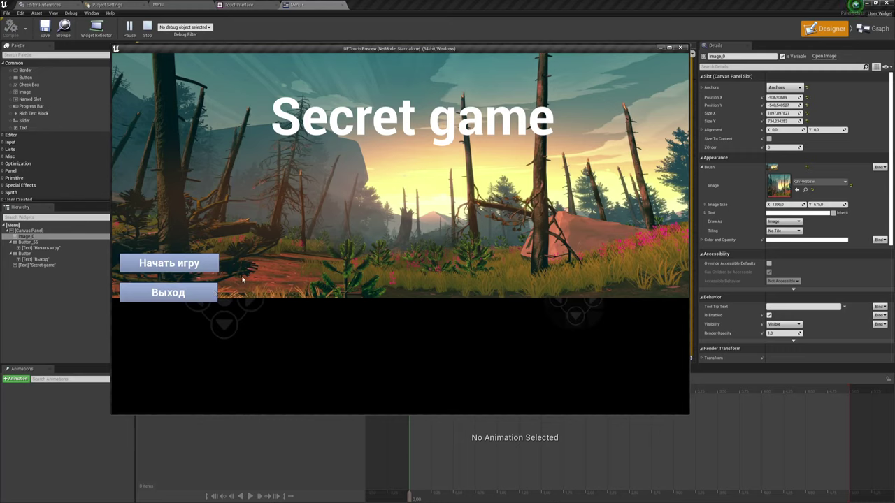
{"action": "left_click", "coordinate": [195, 294]}
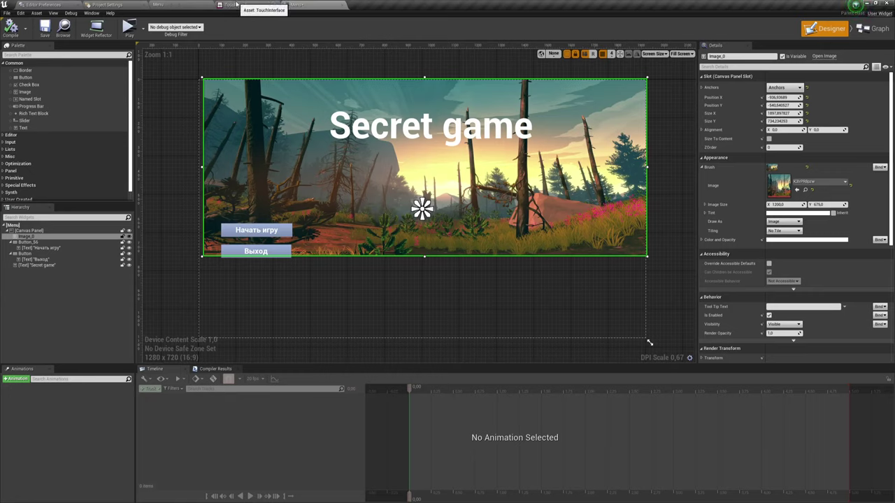
- Return to the Menu level and open its Level Blueprint from the Blueprints list
{"action": "left_click", "coordinate": [158, 4]}
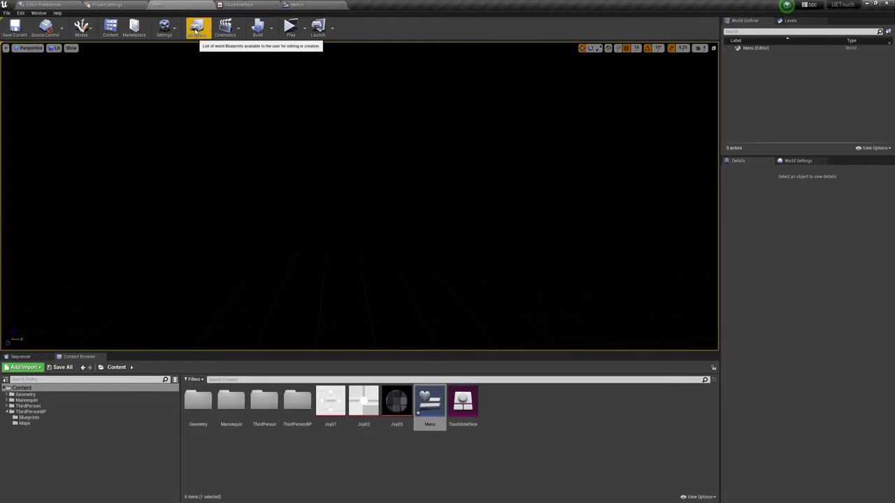
{"action": "left_click", "coordinate": [197, 30]}
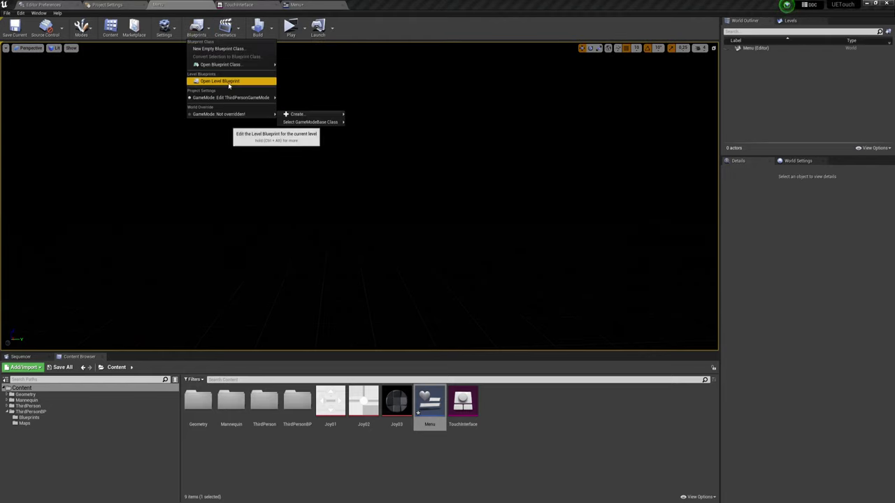
{"action": "left_click", "coordinate": [222, 81]}
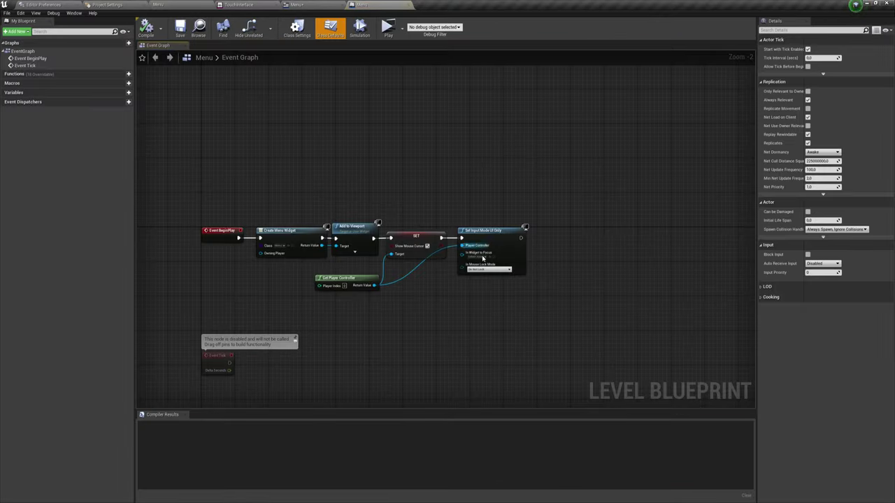
- Inspect the BeginPlay chain: Create Menu Widget, Add to Viewport, SET and Set Input Mode
{"action": "scroll", "coordinate": [480, 294], "scroll_direction": "up", "scroll_amount": 1}
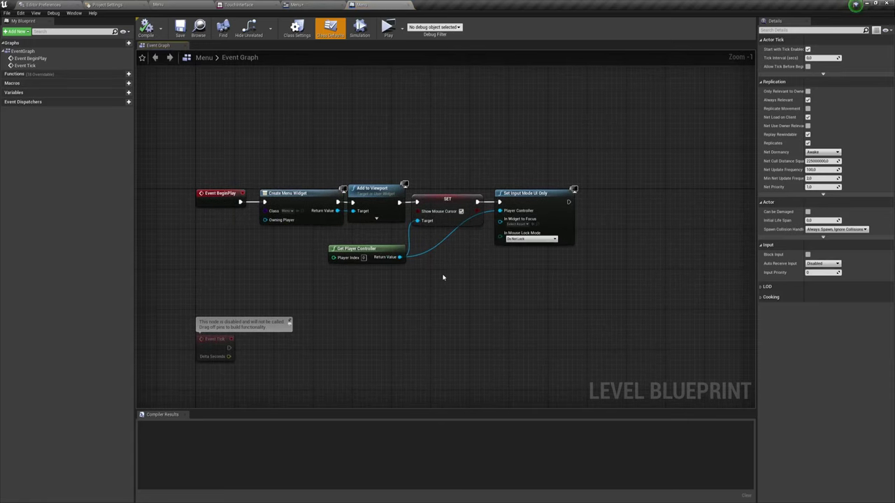
{"action": "scroll", "coordinate": [442, 278], "scroll_direction": "up", "scroll_amount": 1}
{"action": "left_click_drag", "start_coordinate": [262, 123], "coordinate": [548, 277]}
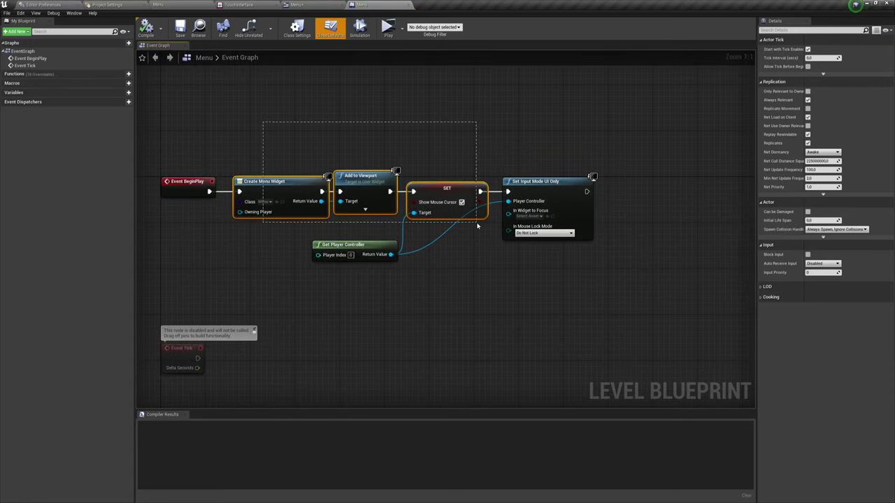
{"action": "right_click_drag", "start_coordinate": [517, 307], "coordinate": [449, 311]}
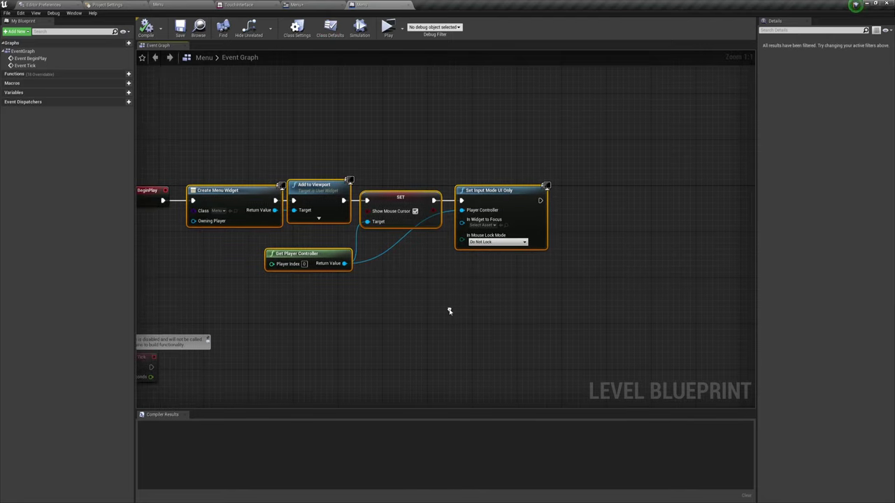
{"action": "left_click_drag", "start_coordinate": [225, 242], "coordinate": [329, 203]}
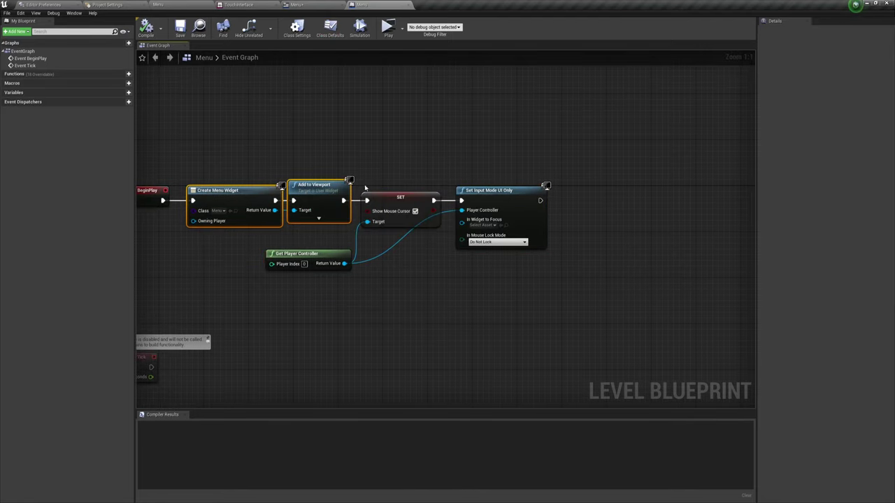
{"action": "left_click_drag", "start_coordinate": [367, 180], "coordinate": [493, 251]}
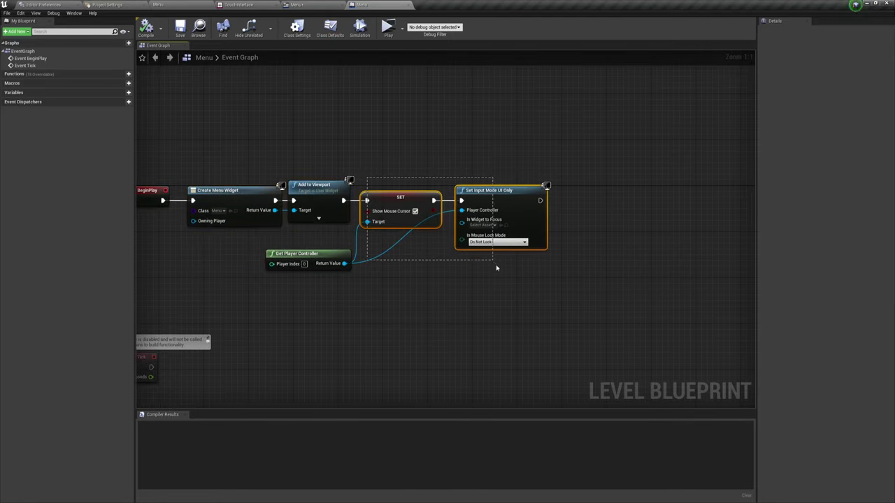
{"action": "right_click_drag", "start_coordinate": [563, 284], "coordinate": [483, 283]}
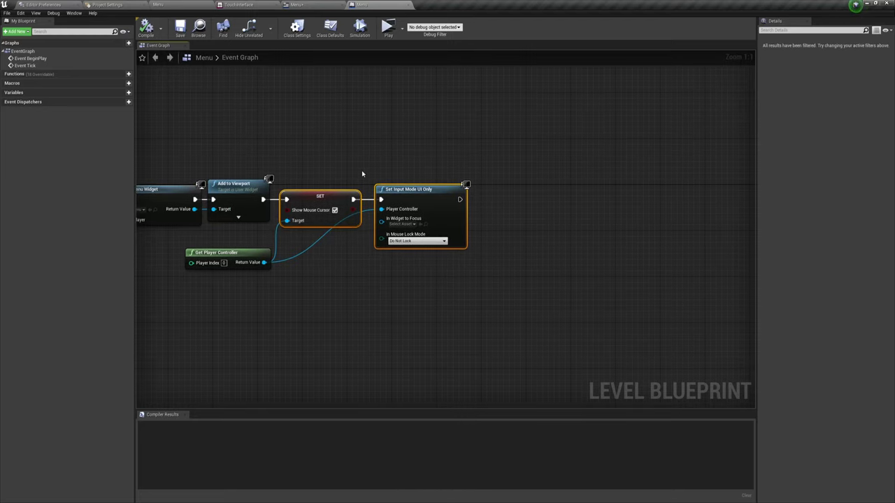
{"action": "left_click", "coordinate": [399, 271]}
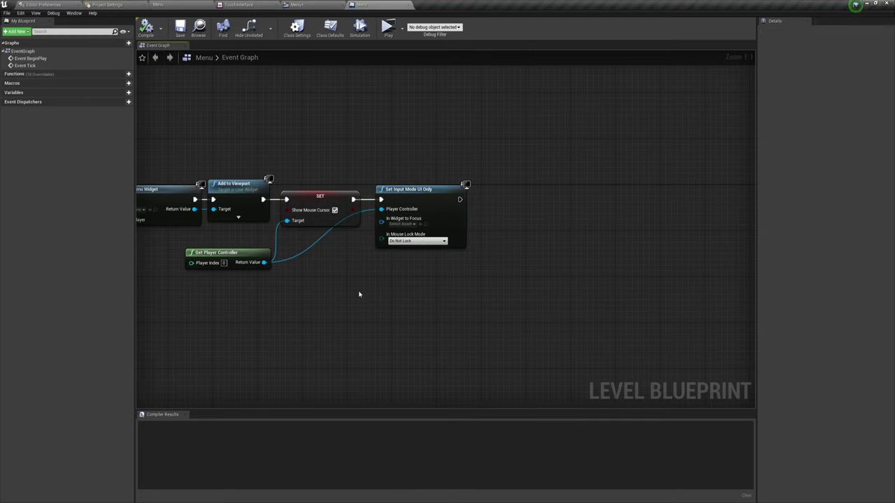
- Drag a wire from Get Player Controller's Return Value into empty space to list actions
{"action": "right_click_drag", "start_coordinate": [358, 294], "coordinate": [323, 278]}
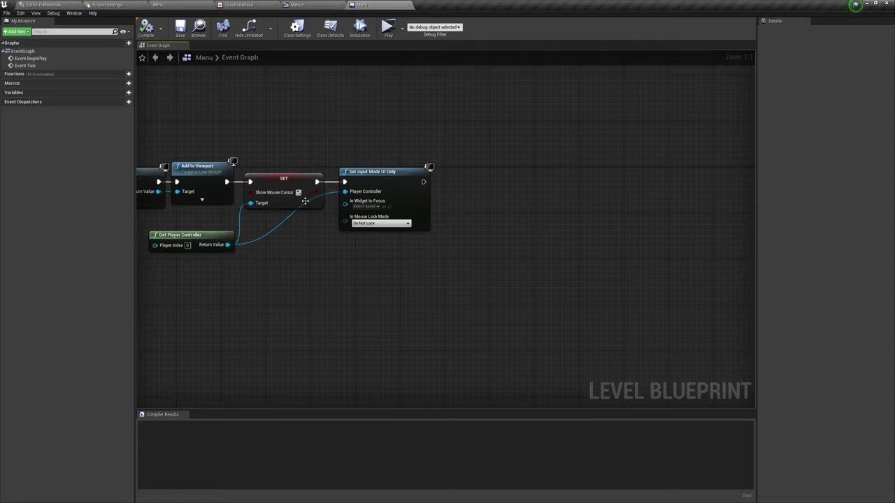
{"action": "left_click", "coordinate": [227, 245], "text": "alt"}
{"action": "mouse_move", "coordinate": [227, 245]}
{"action": "left_mouse_down"}
{"action": "mouse_move", "coordinate": [393, 276]}
{"action": "mouse_move", "coordinate": [425, 276]}
{"action": "mouse_move", "coordinate": [227, 245]}
{"action": "mouse_move", "coordinate": [444, 253]}
{"action": "mouse_move", "coordinate": [463, 263]}
{"action": "left_mouse_up"}
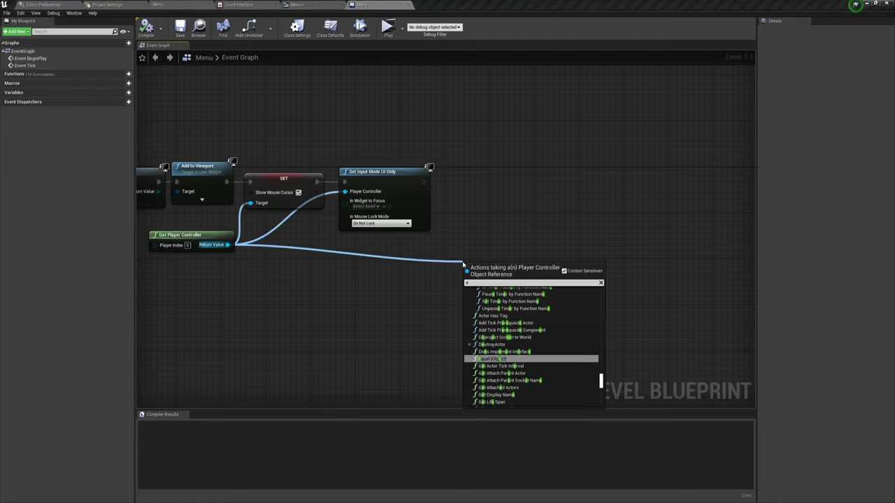
- Search 'touch', add Activate Touch Interface, and place it beside Set Input Mode UI Only
{"action": "type", "text": "nabl"}
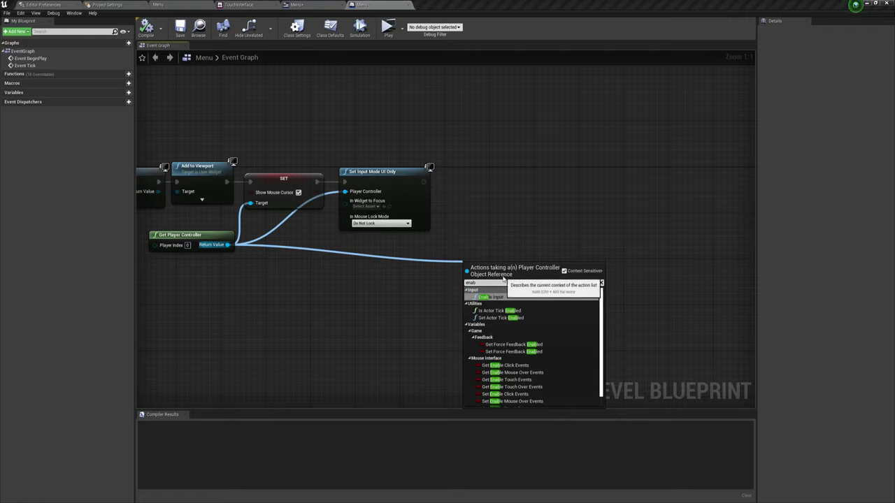
{"action": "type", "text": "e to"}
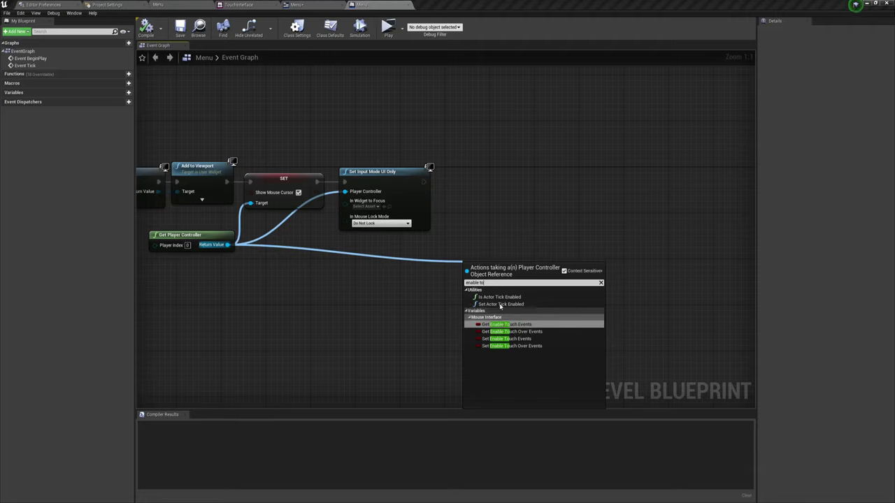
{"action": "left_click", "coordinate": [492, 226]}
{"action": "left_click_drag", "start_coordinate": [227, 245], "coordinate": [333, 266]}
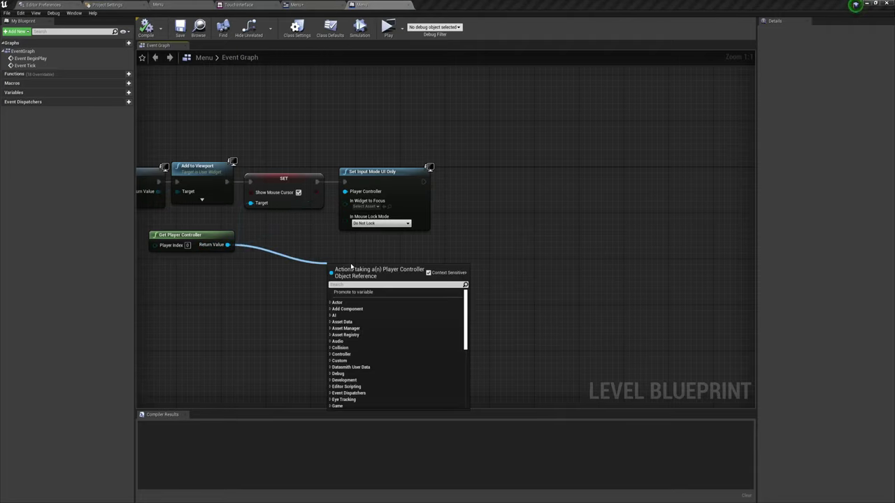
{"action": "type", "text": "touch"}
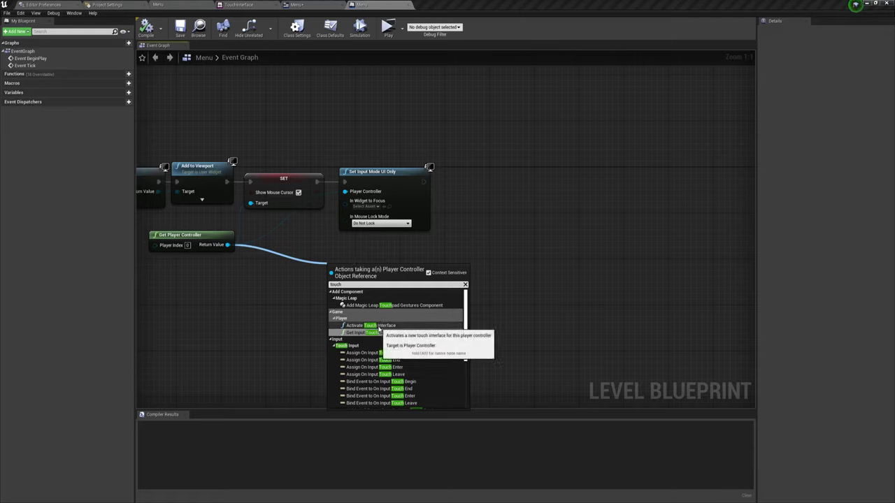
{"action": "left_click", "coordinate": [378, 326]}
{"action": "left_click_drag", "start_coordinate": [365, 280], "coordinate": [481, 177]}
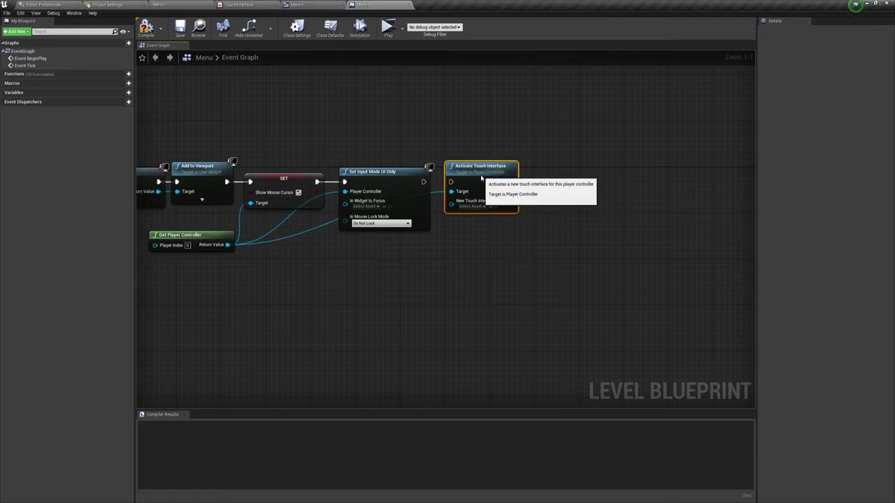
- Chain Activate Touch Interface after Set Input Mode, with a reroute node on the controller wire
{"action": "mouse_move", "coordinate": [423, 182]}
{"action": "left_mouse_down"}
{"action": "mouse_move", "coordinate": [451, 181]}
{"action": "mouse_move", "coordinate": [228, 245]}
{"action": "left_mouse_up"}
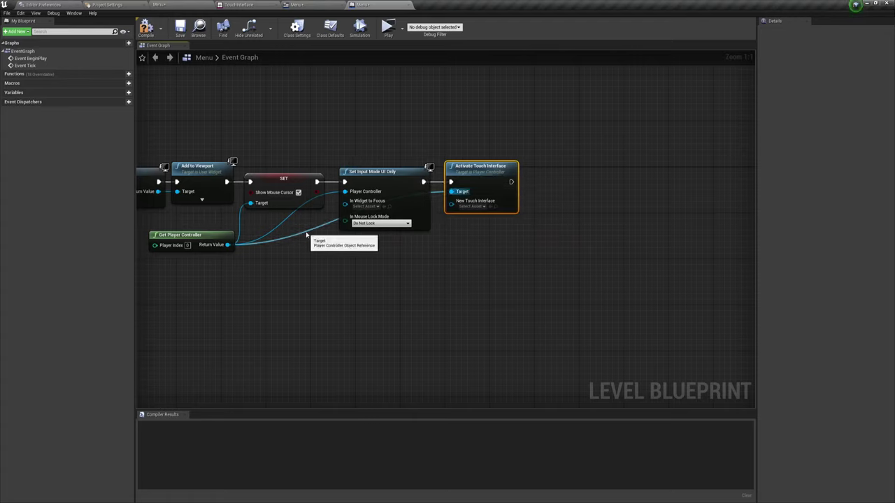
{"action": "double_click", "coordinate": [307, 235]}
{"action": "left_click_drag", "start_coordinate": [307, 234], "coordinate": [430, 247]}
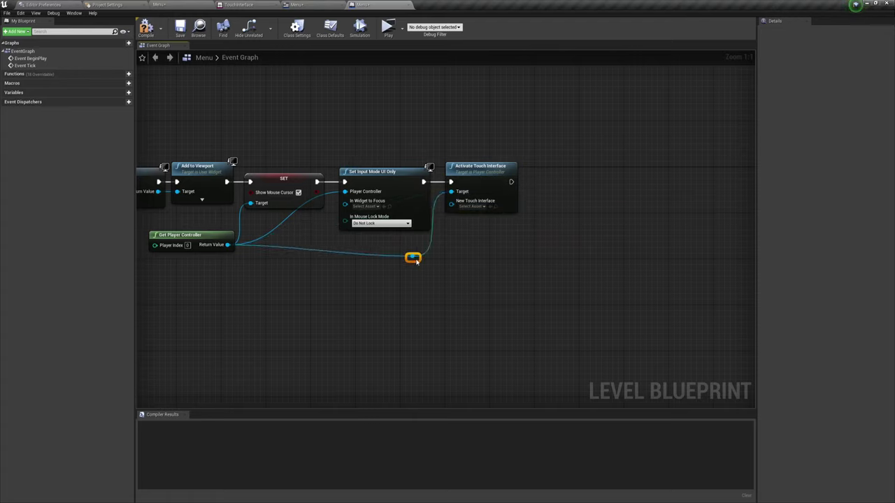
{"action": "left_click", "coordinate": [482, 207]}
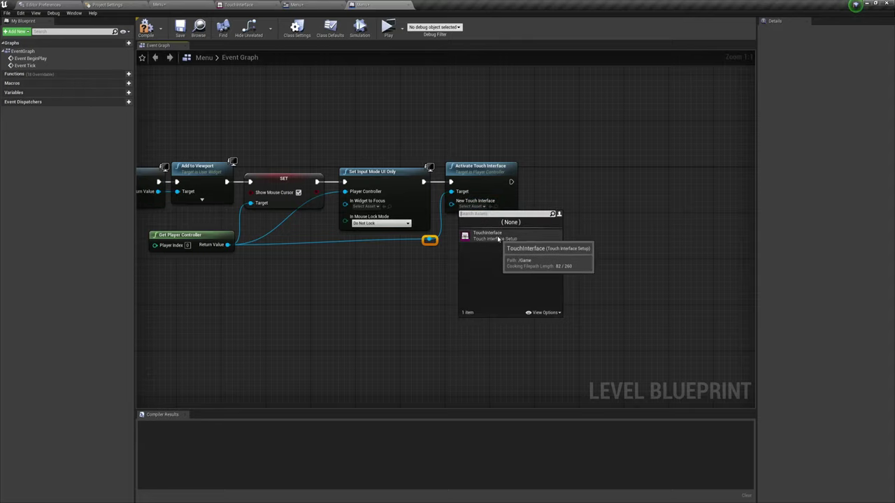
{"action": "left_click", "coordinate": [408, 294]}
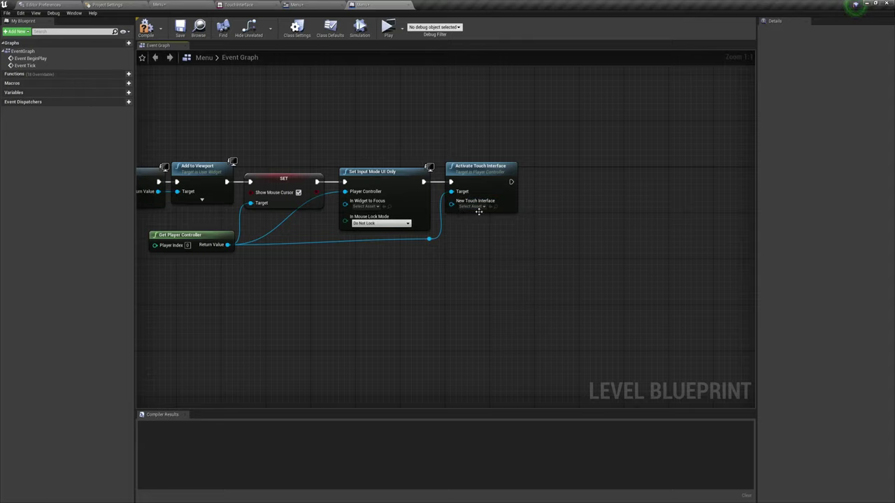
- Compile and save the level blueprint, then launch the game preview
{"action": "left_click", "coordinate": [146, 28]}
{"action": "left_click", "coordinate": [181, 29]}
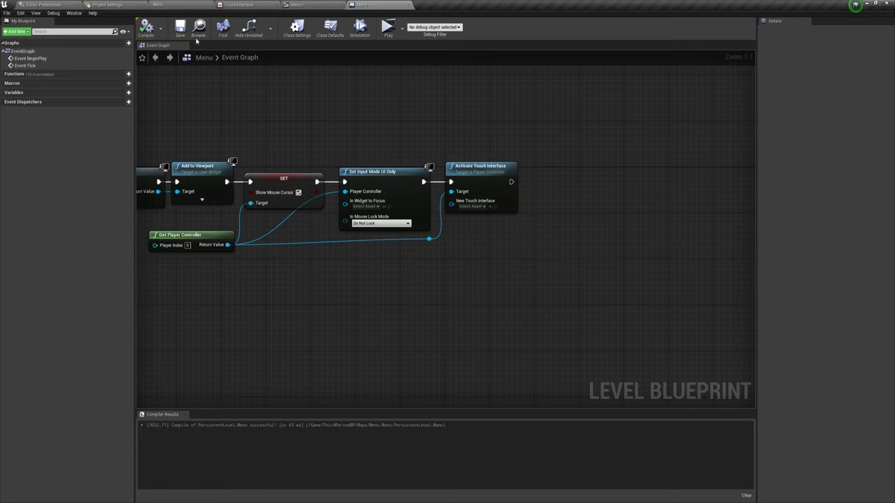
{"action": "left_click", "coordinate": [390, 28]}
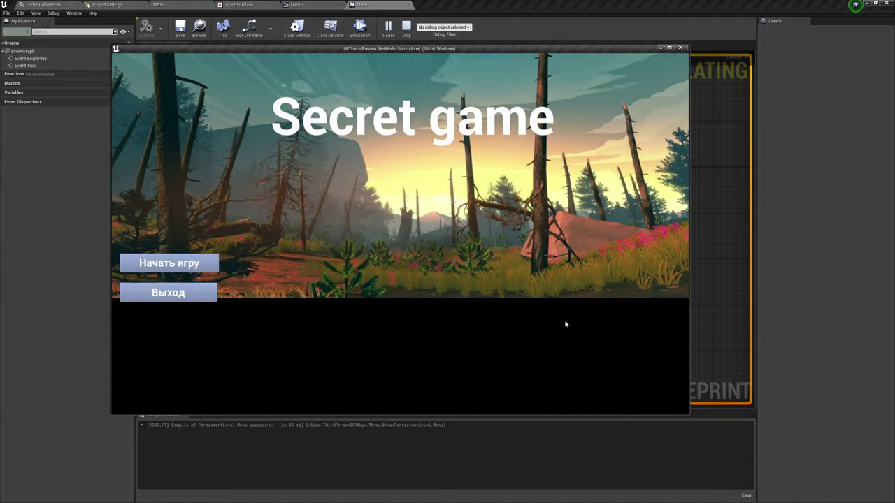
- Start the game with 'Начать игру' and move and turn the character with the joysticks
{"action": "left_click", "coordinate": [172, 264]}
{"action": "left_click_drag", "start_coordinate": [217, 300], "coordinate": [185, 239]}
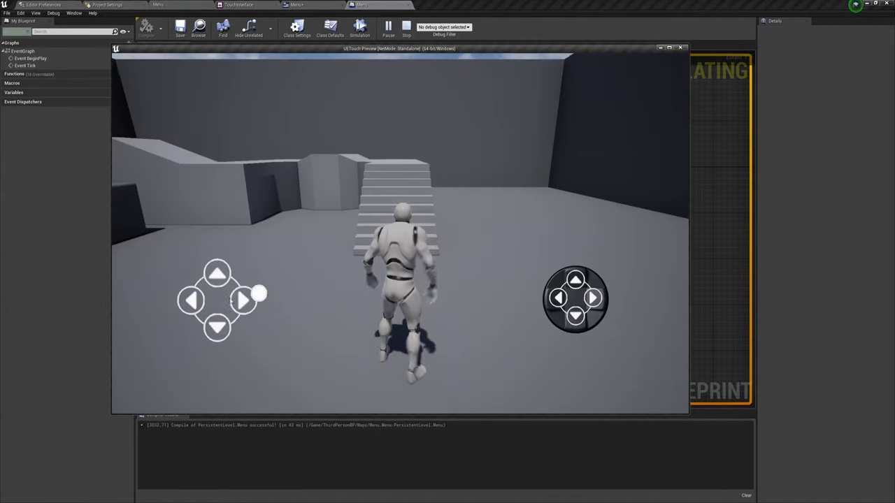
{"action": "left_click_drag", "start_coordinate": [210, 311], "coordinate": [213, 330]}
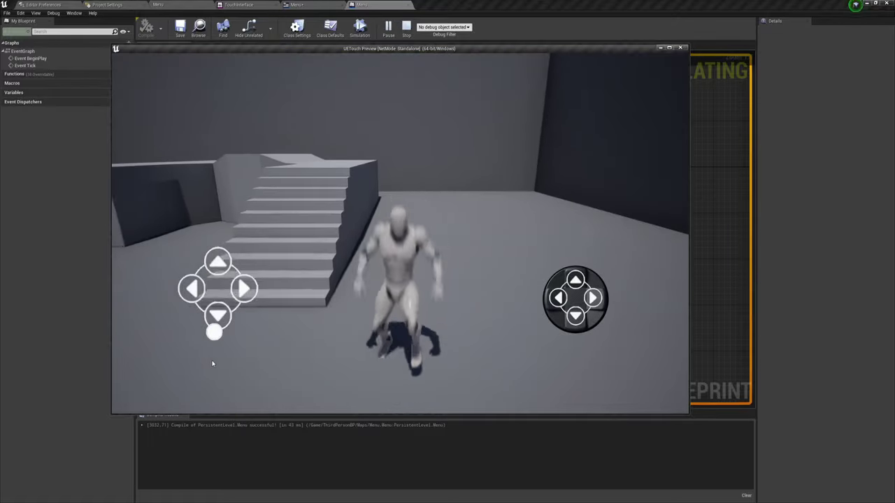
{"action": "left_click_drag", "start_coordinate": [212, 288], "coordinate": [168, 288]}
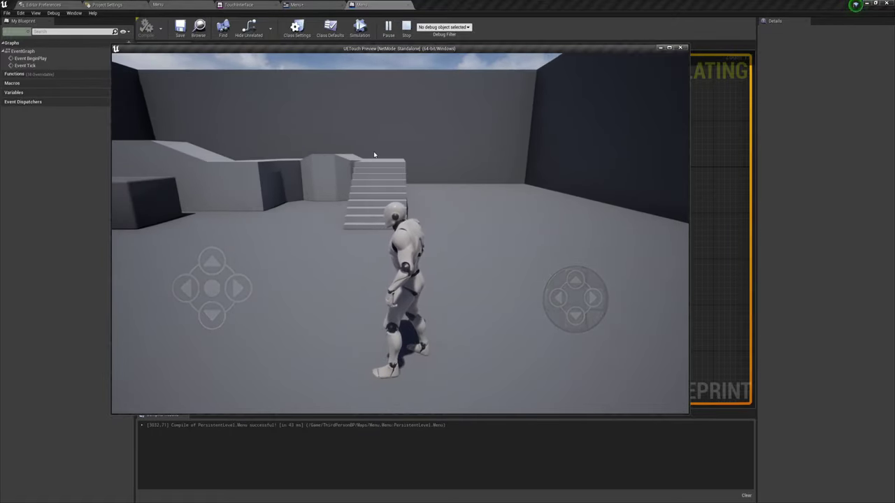
{"action": "left_click_drag", "start_coordinate": [229, 284], "coordinate": [229, 266]}
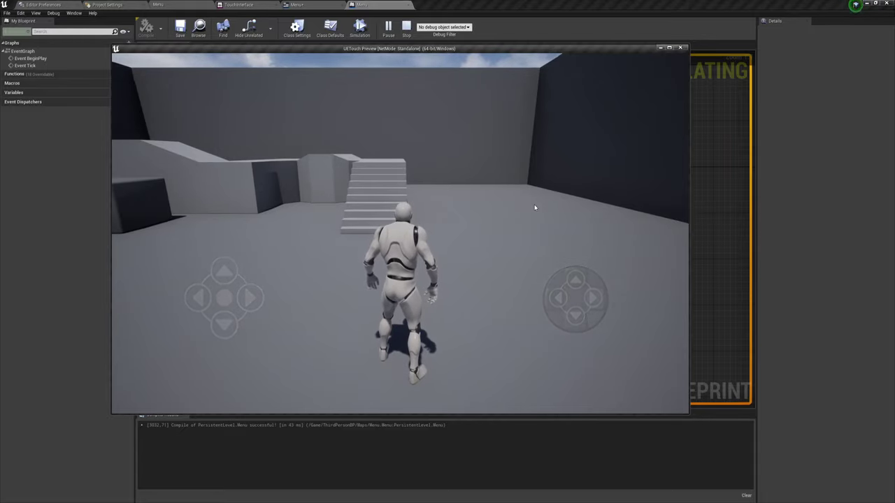
- Stop the preview with Esc and switch to the Menu widget's designer
{"action": "key", "text": "Escape"}
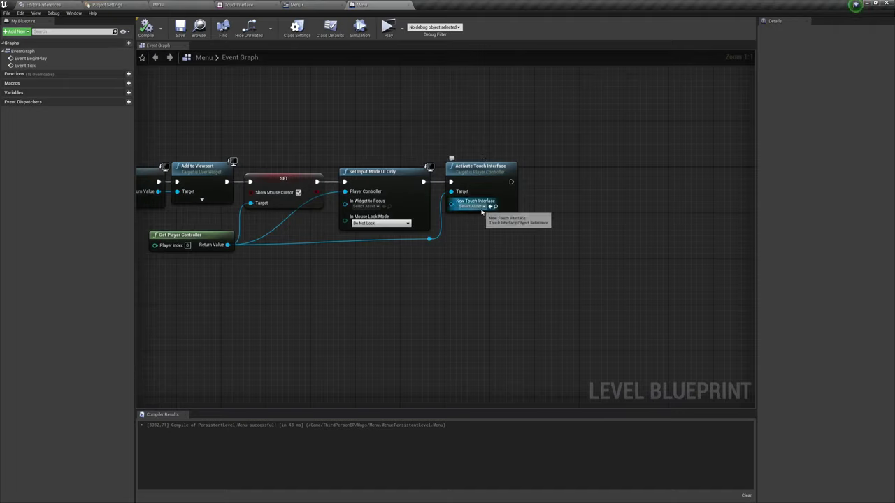
{"action": "left_click", "coordinate": [482, 207]}
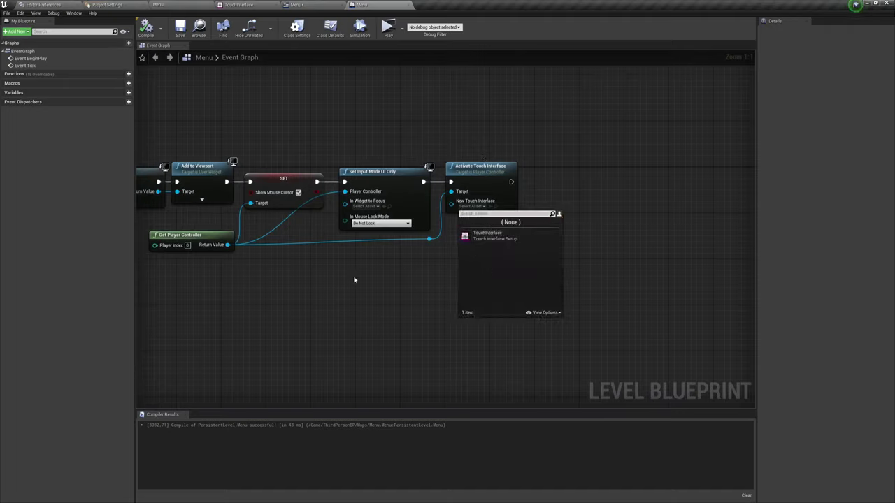
{"action": "left_click", "coordinate": [294, 5]}
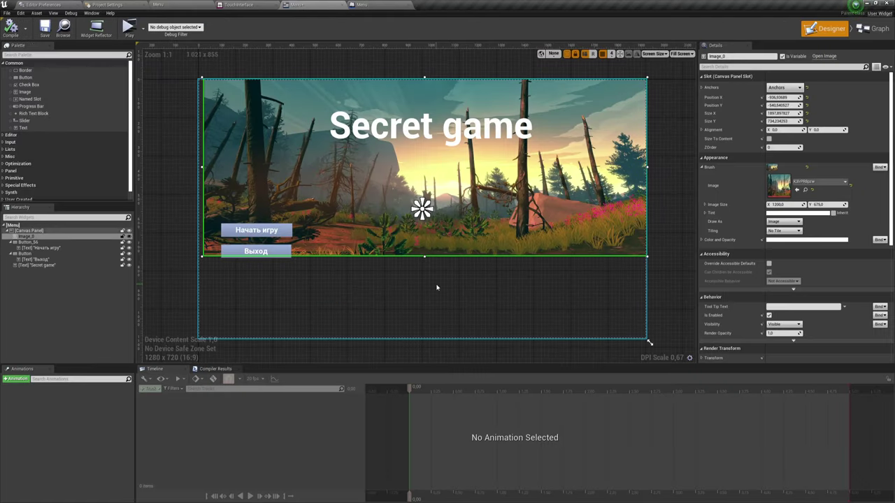
- Anchor Image_0 to the full-stretch preset and set Offset Left and Offset Bottom to 0
{"action": "left_click", "coordinate": [784, 88]}
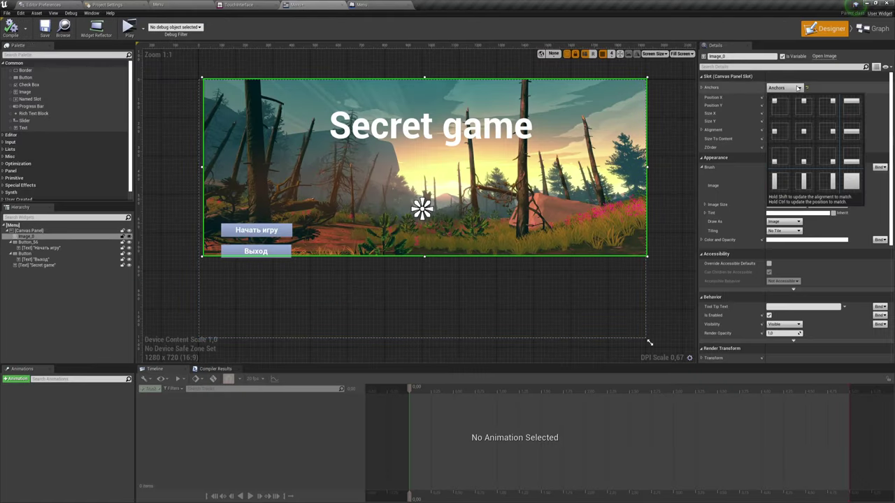
{"action": "left_click", "coordinate": [846, 179]}
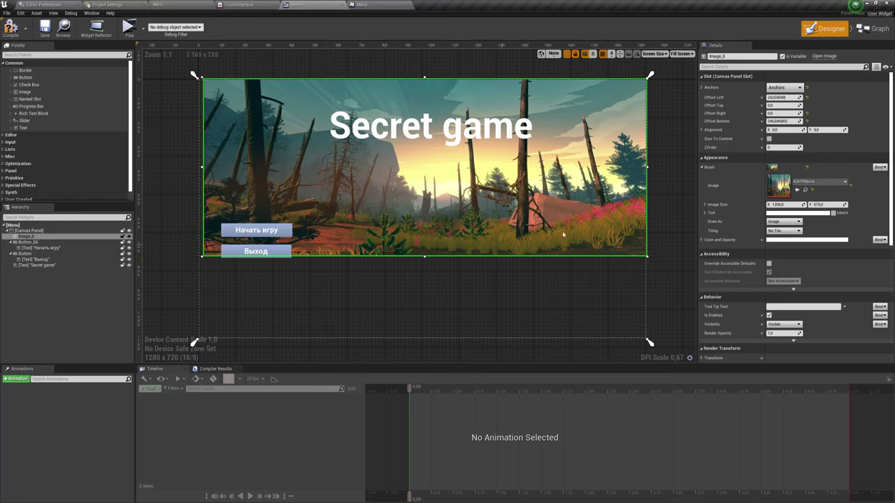
{"action": "type", "text": "0"}
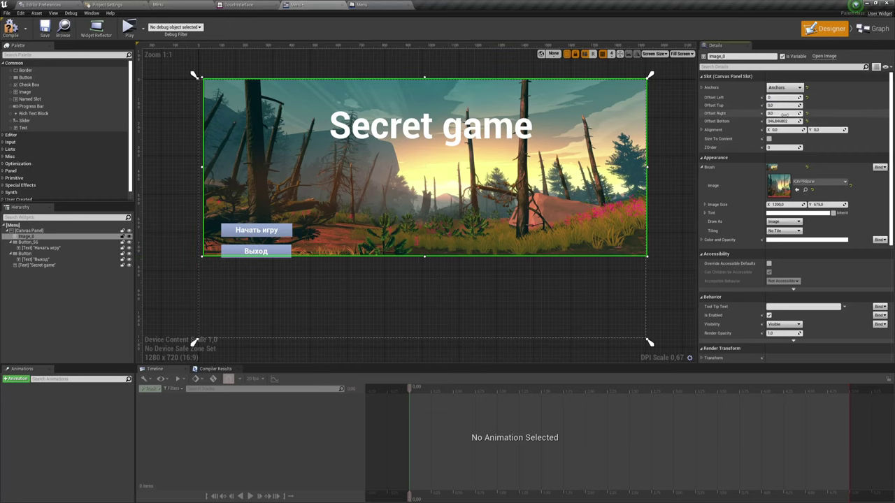
{"action": "left_click", "coordinate": [784, 120]}
{"action": "type", "text": "0"}
{"action": "key", "text": "Return"}
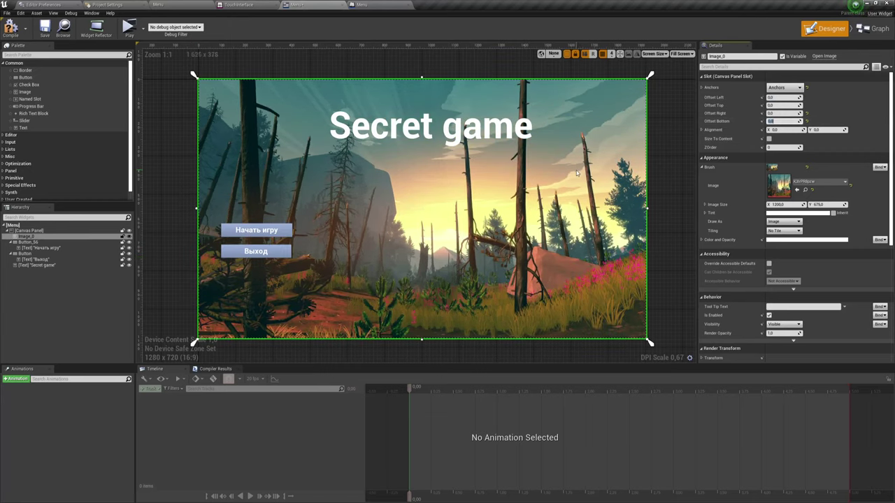
{"action": "left_click", "coordinate": [660, 150]}
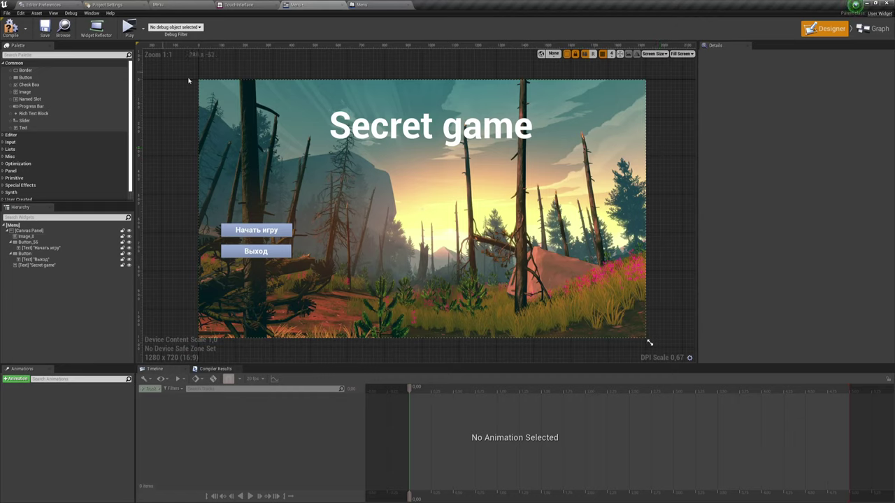